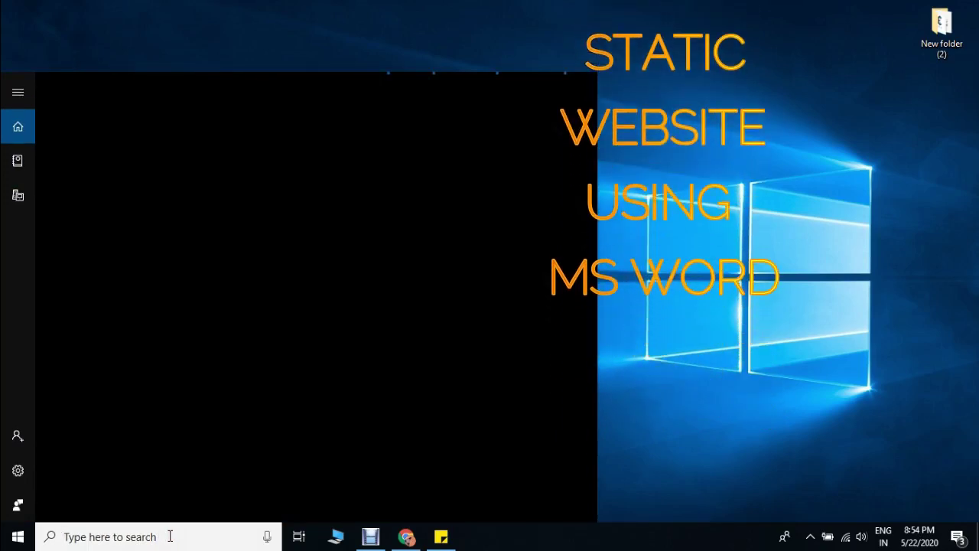
- Open Microsoft Word 2010 and switch the blank document to Web Layout view
click(616, 374)
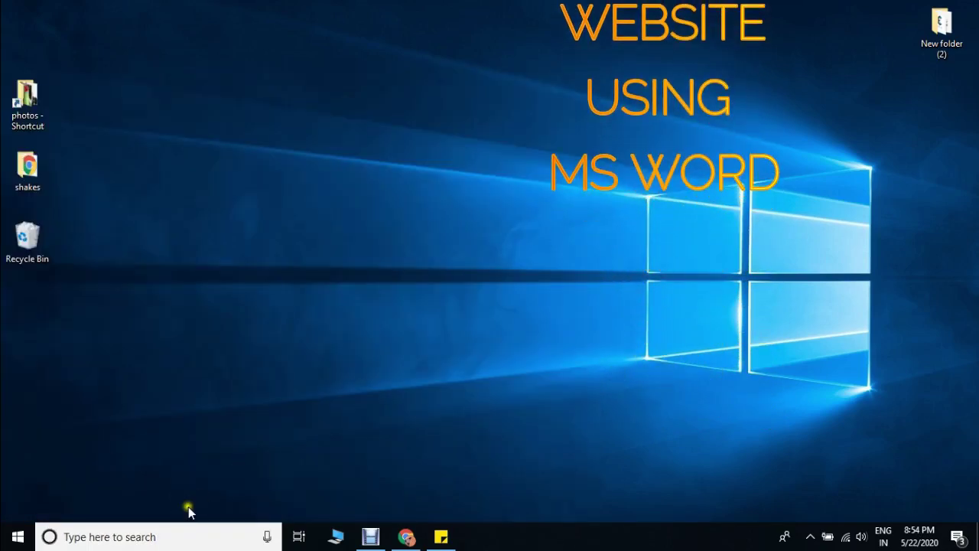
click(164, 535)
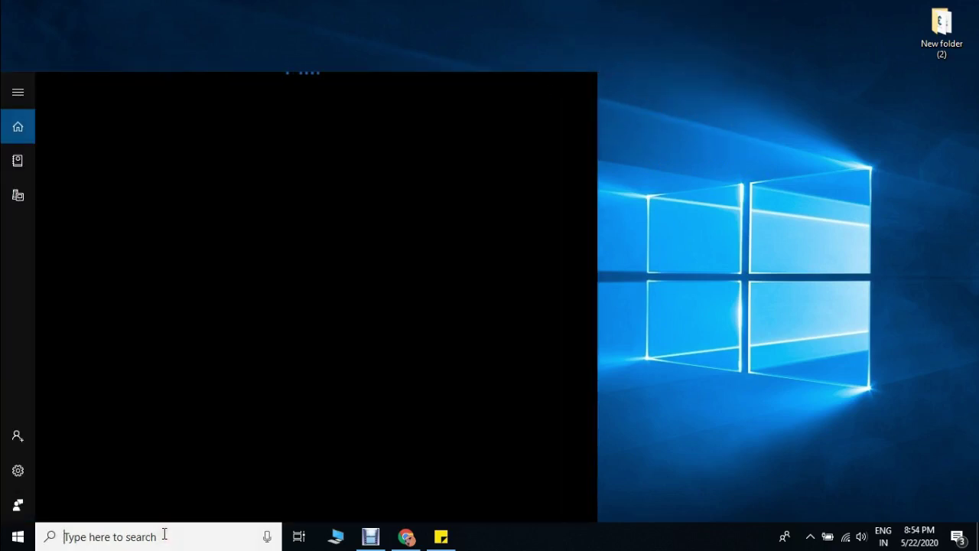
text(word)
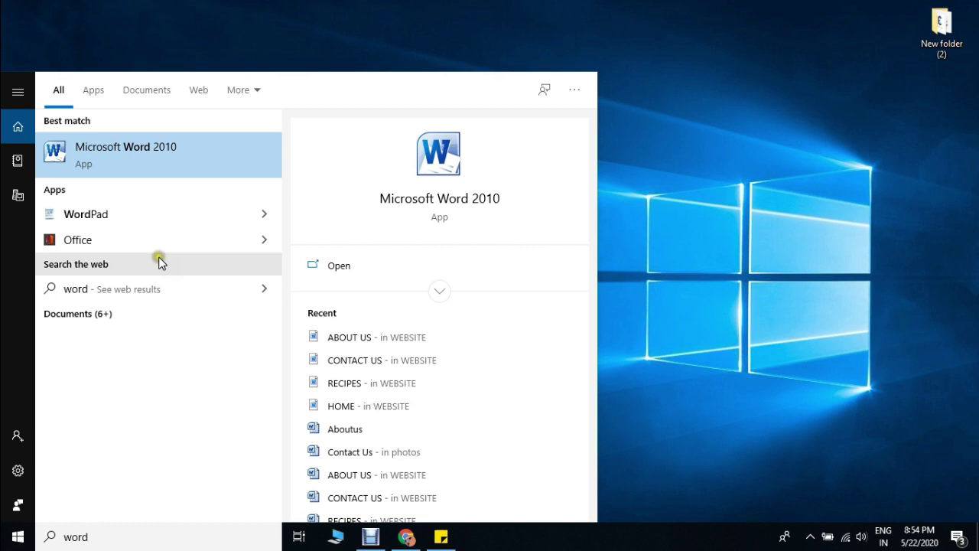
click(152, 150)
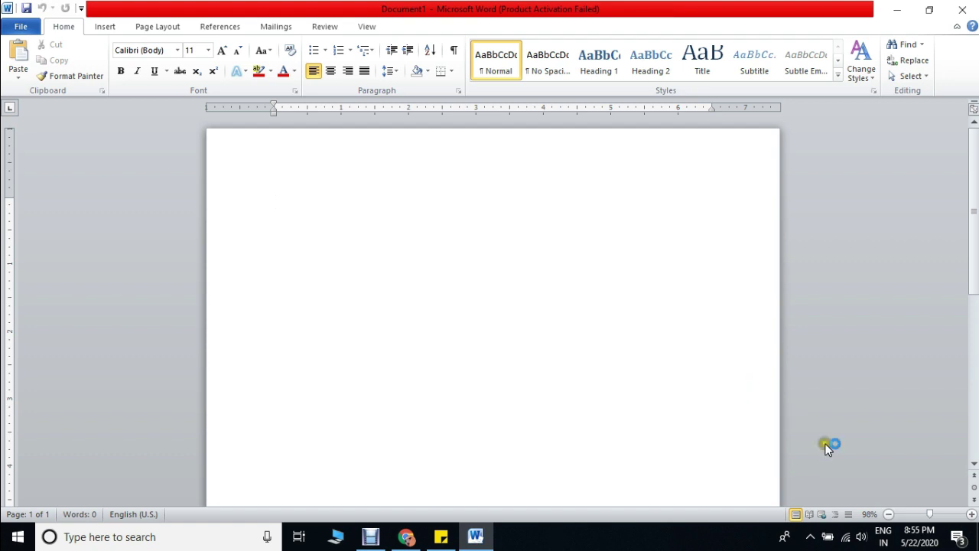
click(821, 514)
click(821, 515)
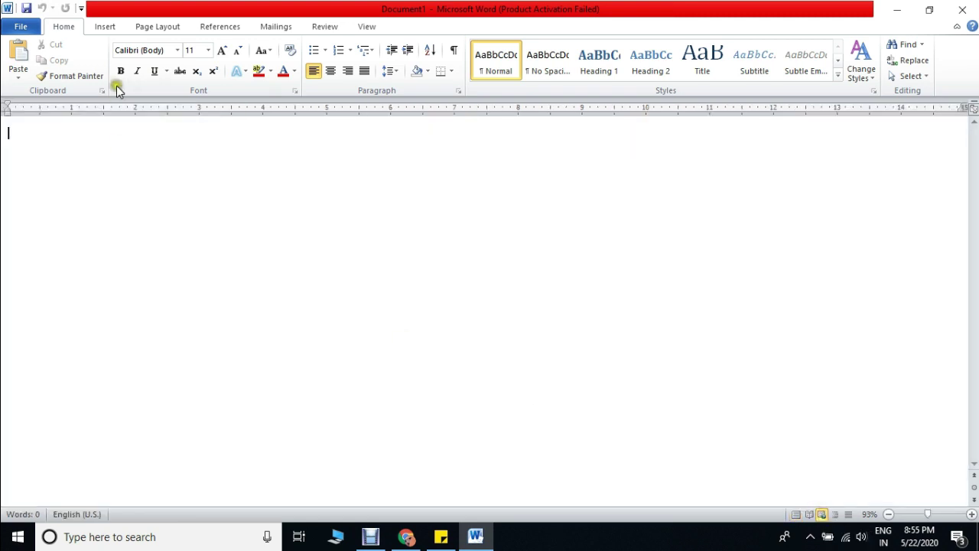
- Insert a table with one column and four rows into the blank document
click(105, 31)
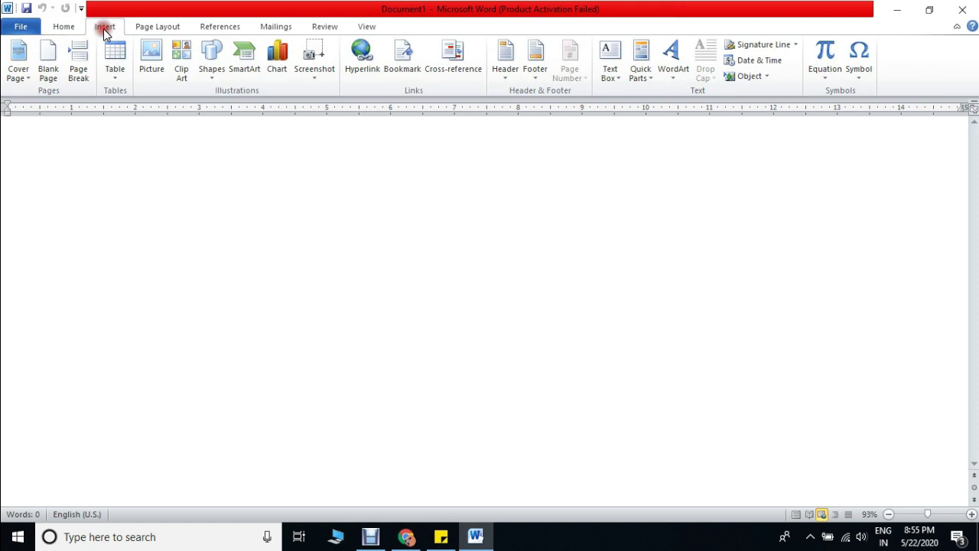
click(122, 83)
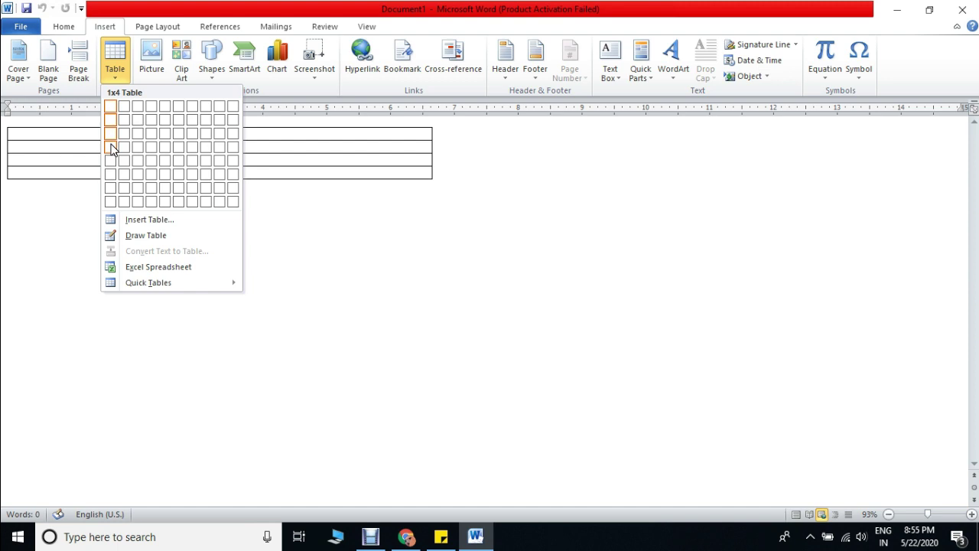
click(111, 148)
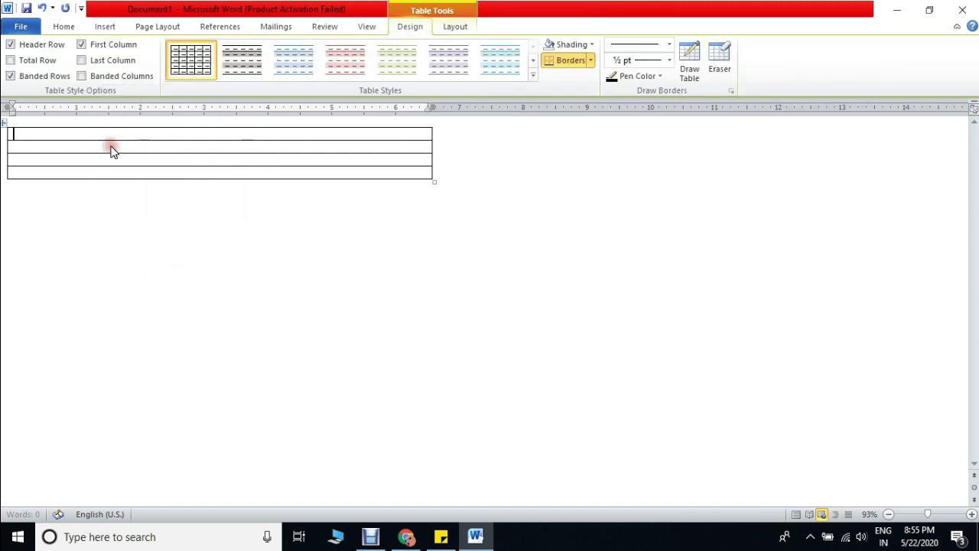
- Centre the whole table horizontally on the page
click(4, 126)
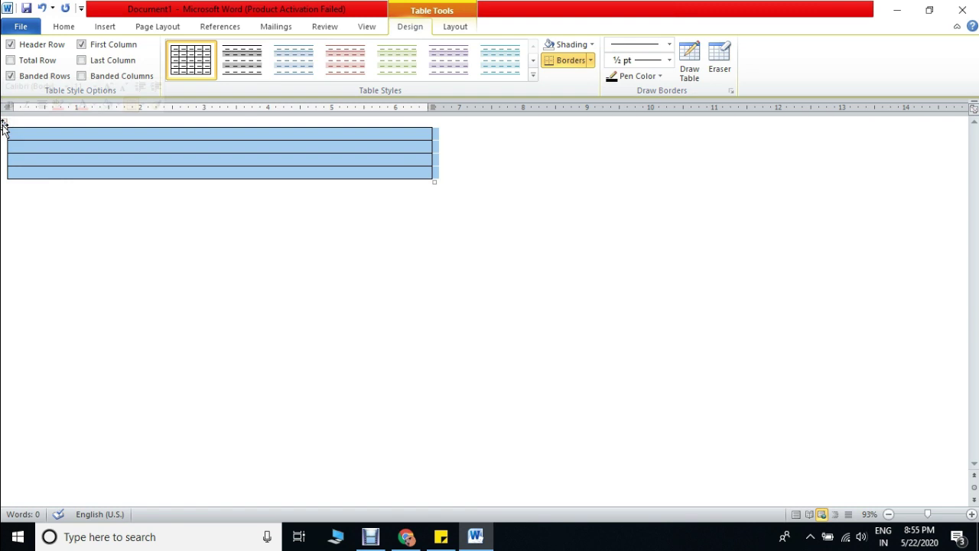
click(64, 26)
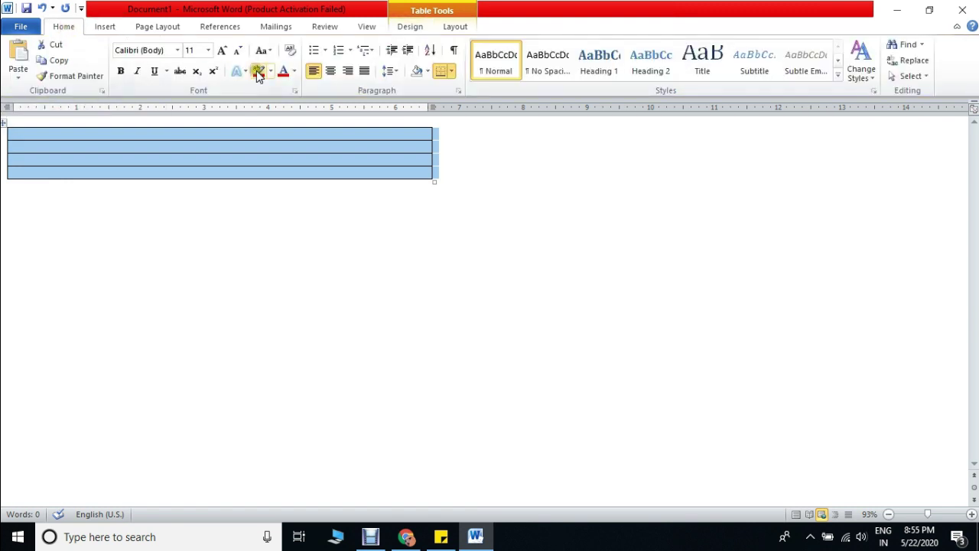
click(330, 70)
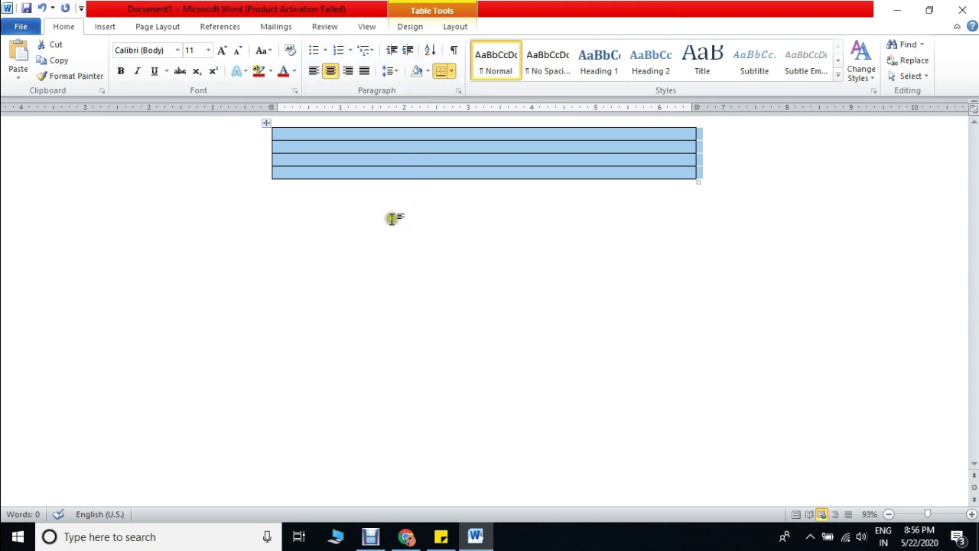
click(473, 242)
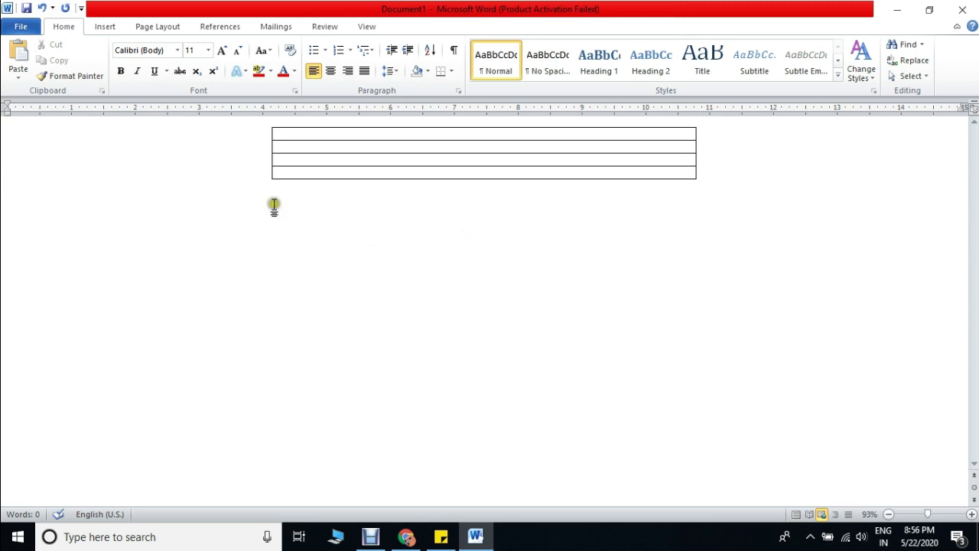
- Insert picture "a" from the desktop's photos shortcut folder into the table's first row
click(347, 133)
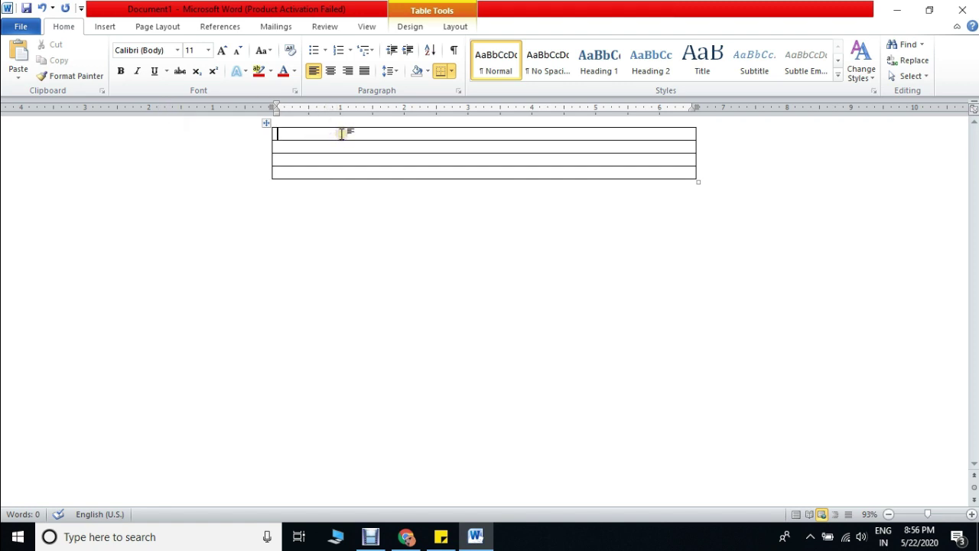
click(327, 134)
click(108, 30)
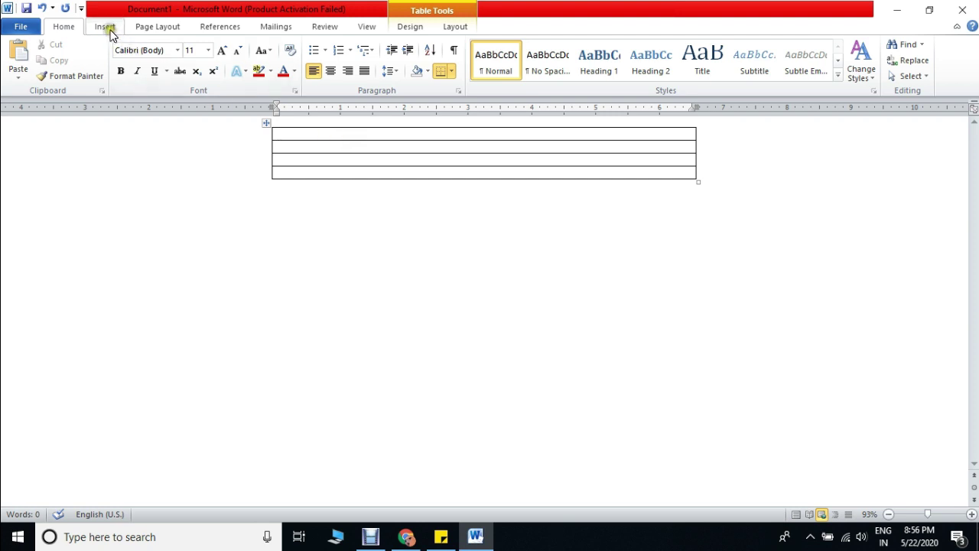
click(155, 76)
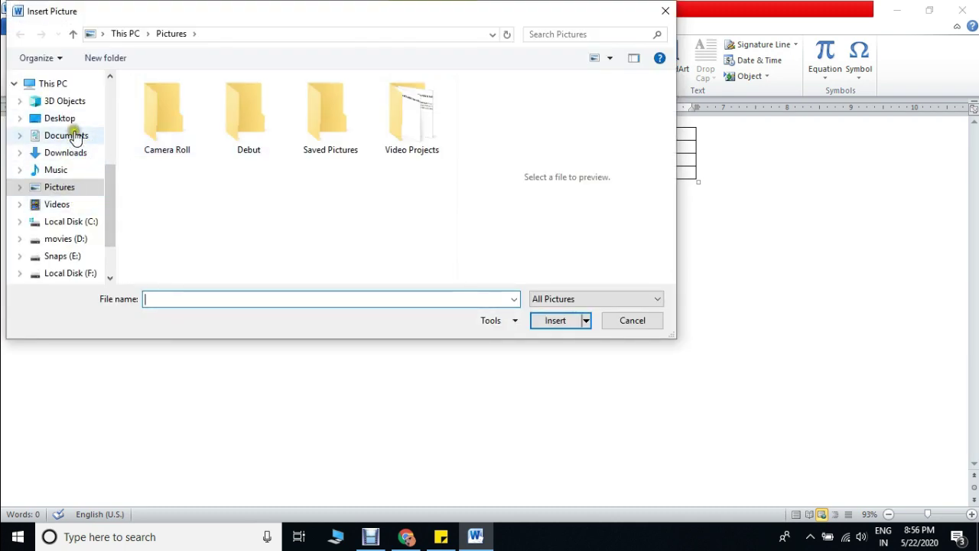
click(57, 119)
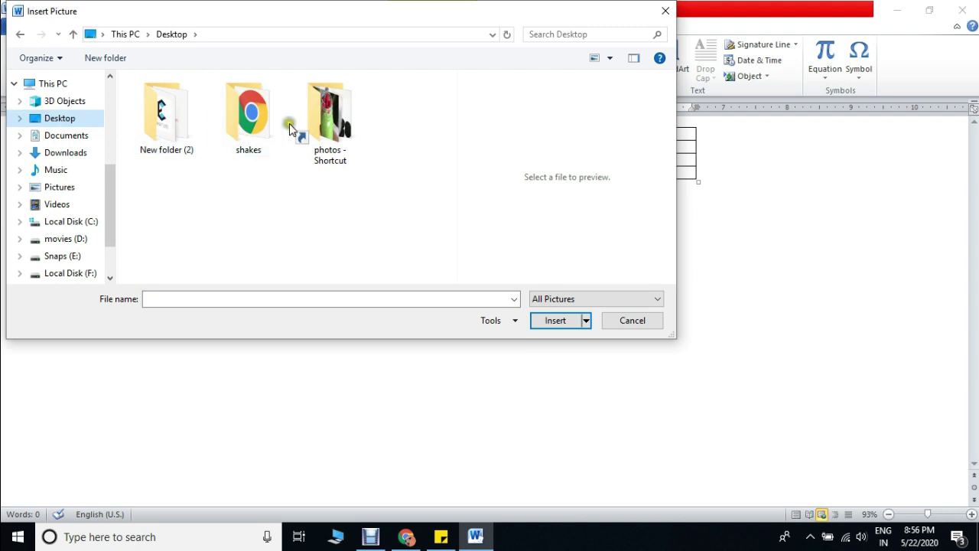
double_click(337, 123)
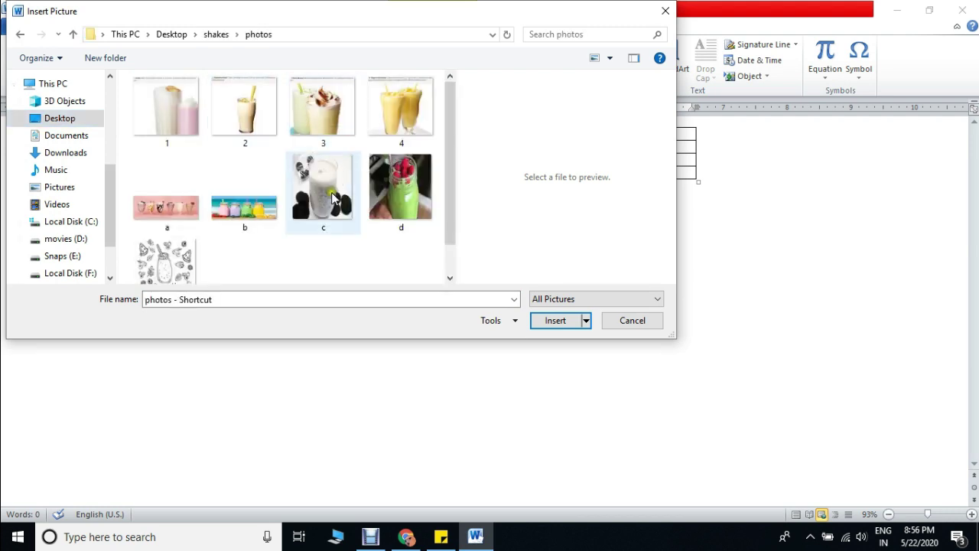
click(180, 202)
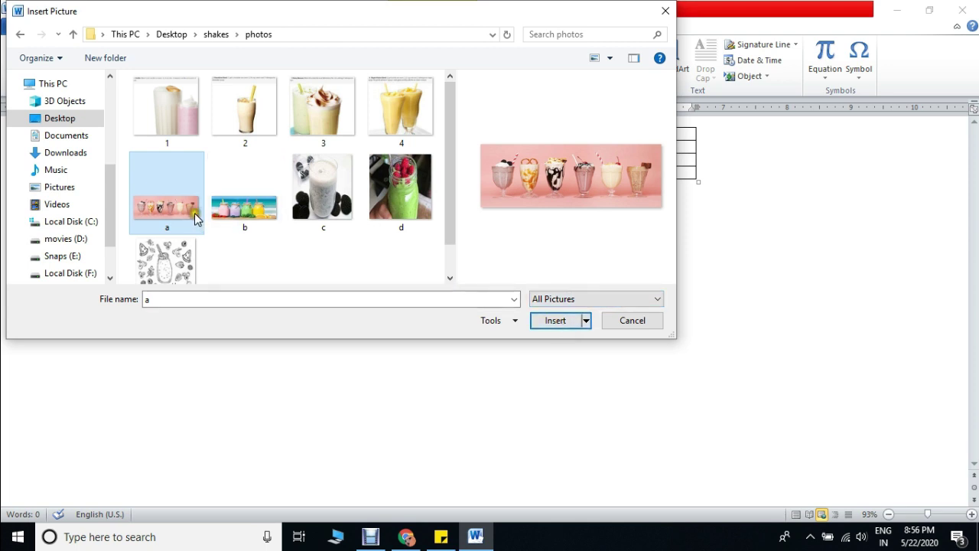
click(556, 324)
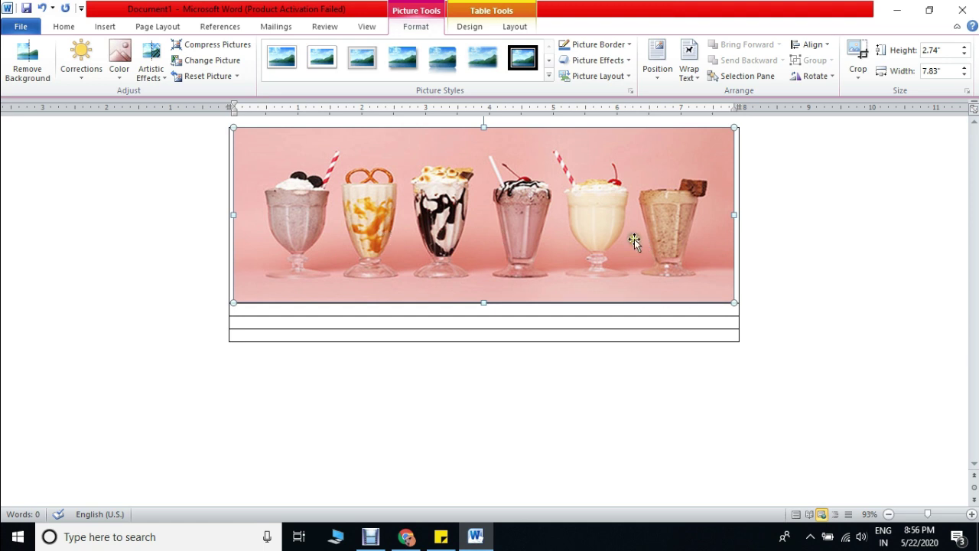
- Enter the navigation text "HOME | RECIPES | CONTACT US | ABOUT US" in the row below the picture
click(351, 311)
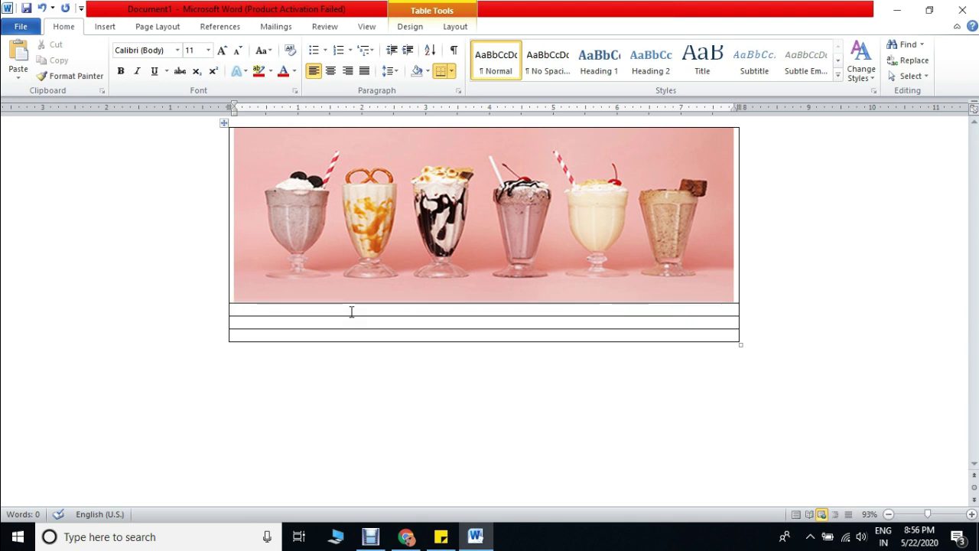
text(HOME)
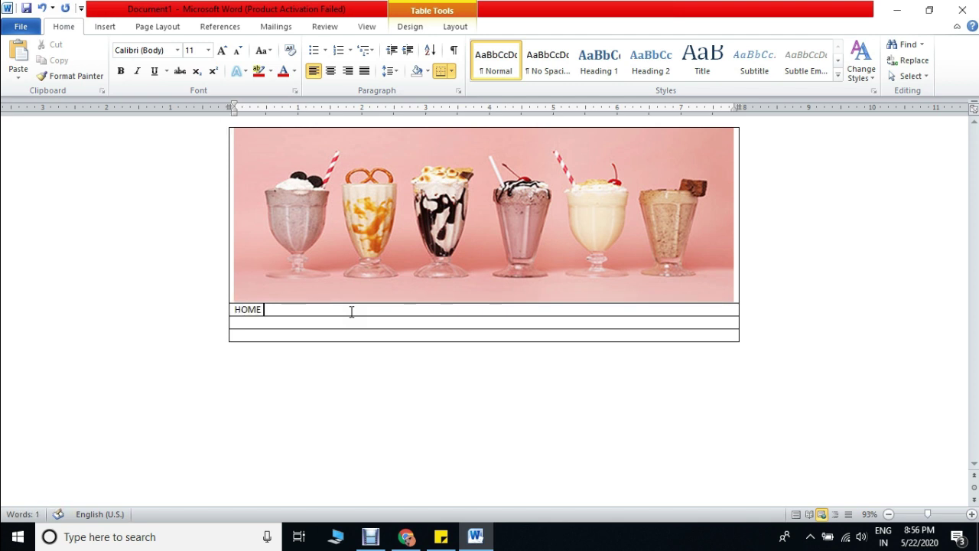
text( | R)
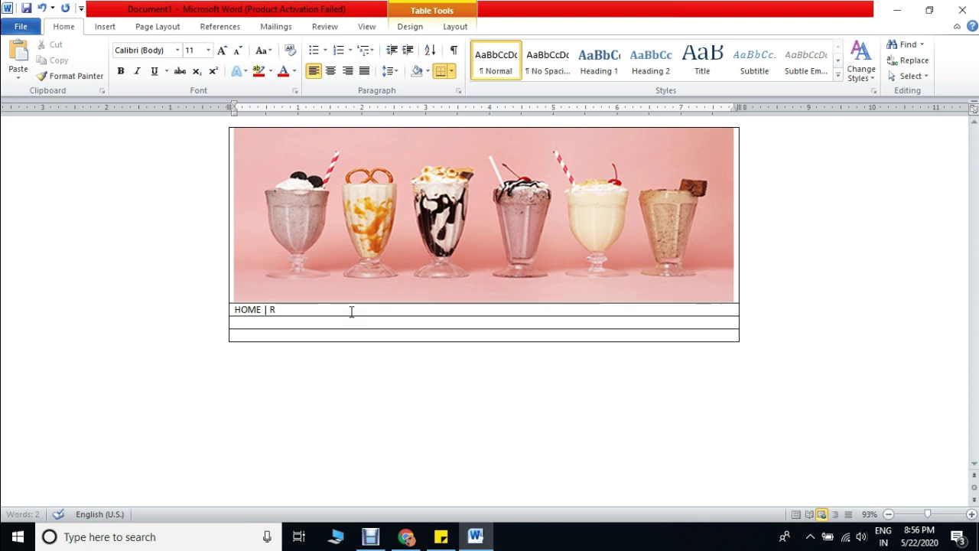
text(ECEPIS)
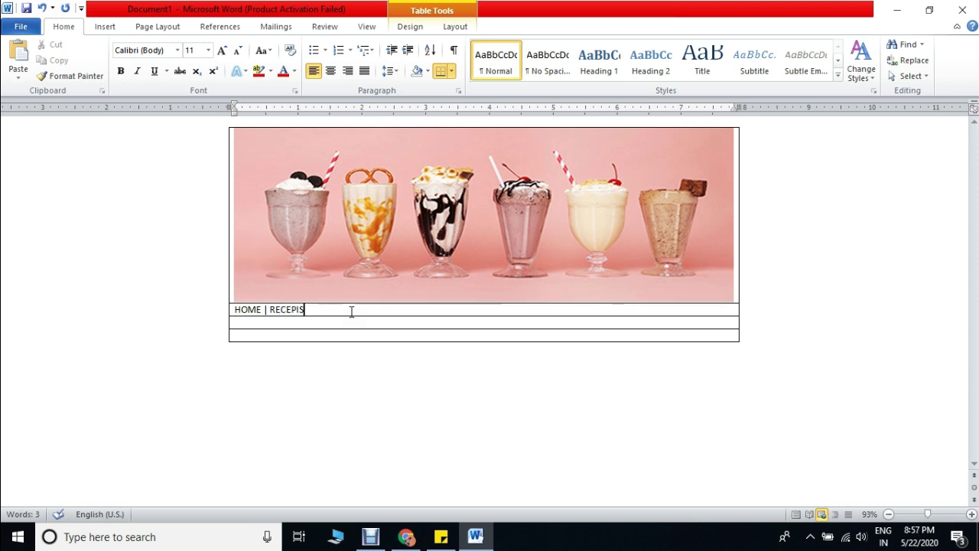
key(BackSpace)
key(BackSpace)
key(BackSpace)
text(| cONTAC)
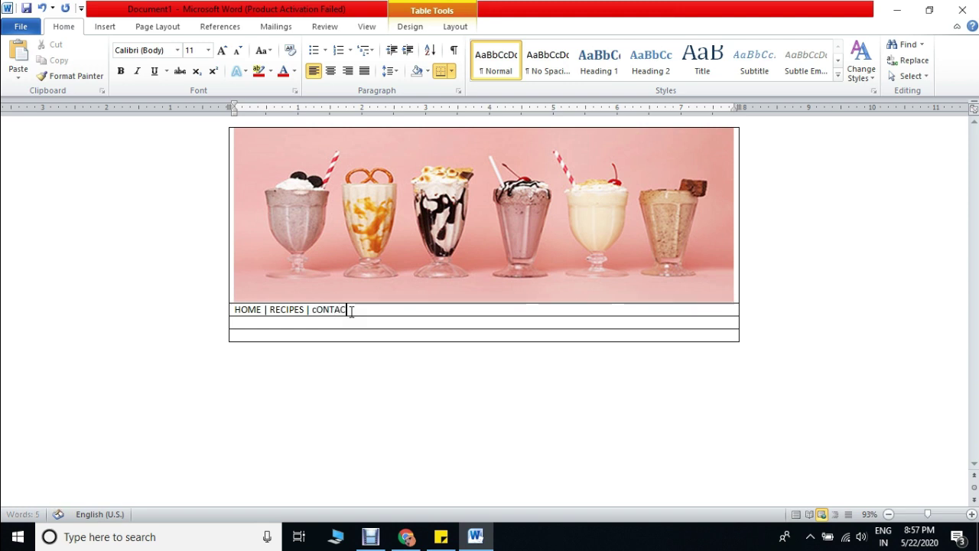
key(BackSpace)
key(BackSpace)
key(BackSpace)
text(CT US)
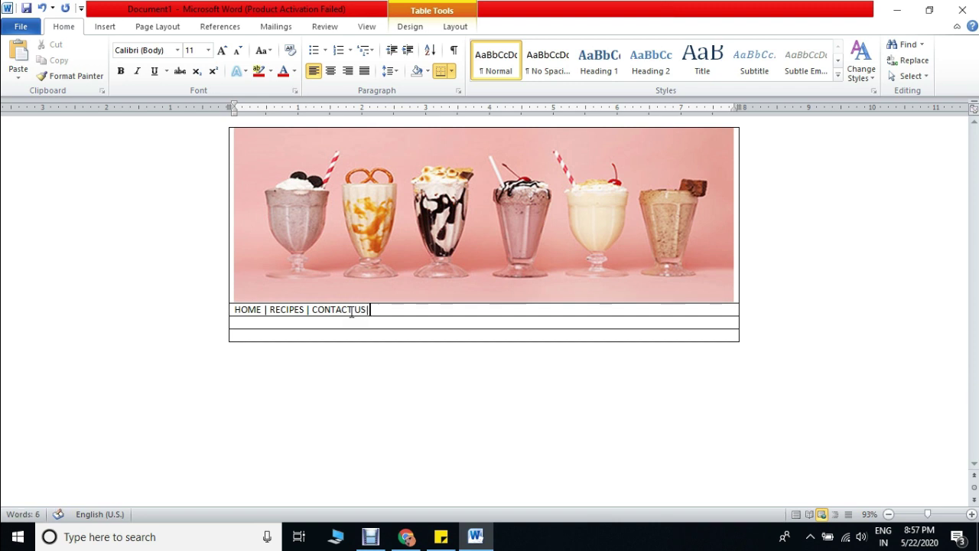
text( | ABOUT US)
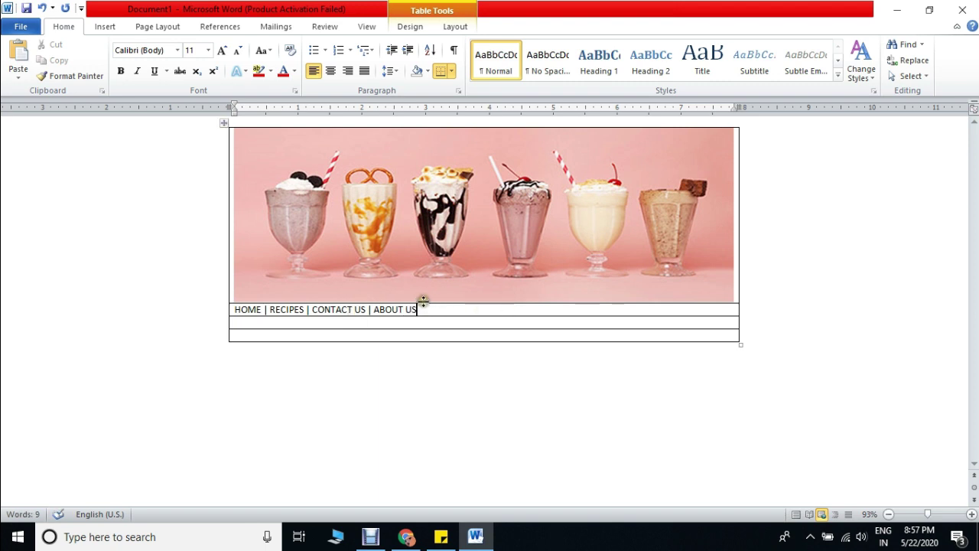
- Centre the navigation text in its row and enlarge it to 28 pt
drag(423, 309, 248, 308)
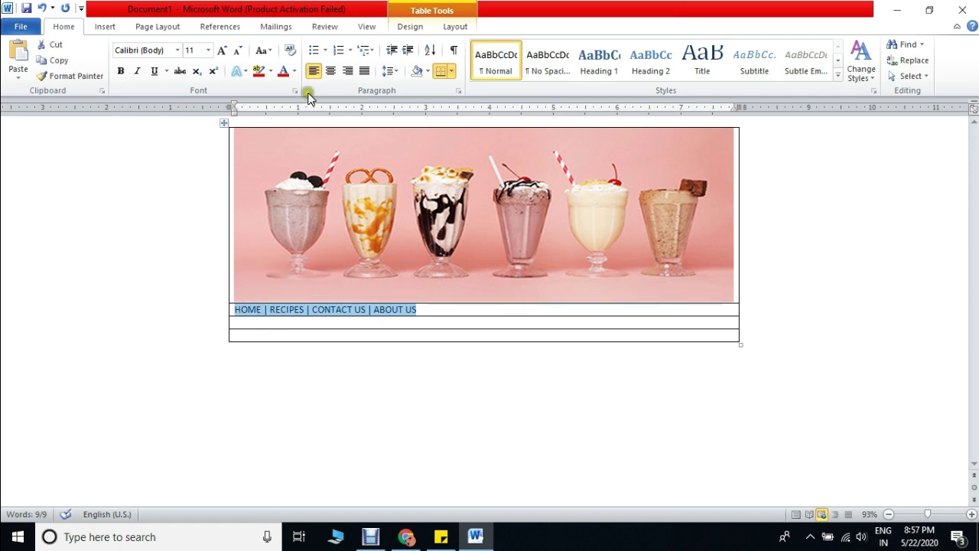
click(330, 71)
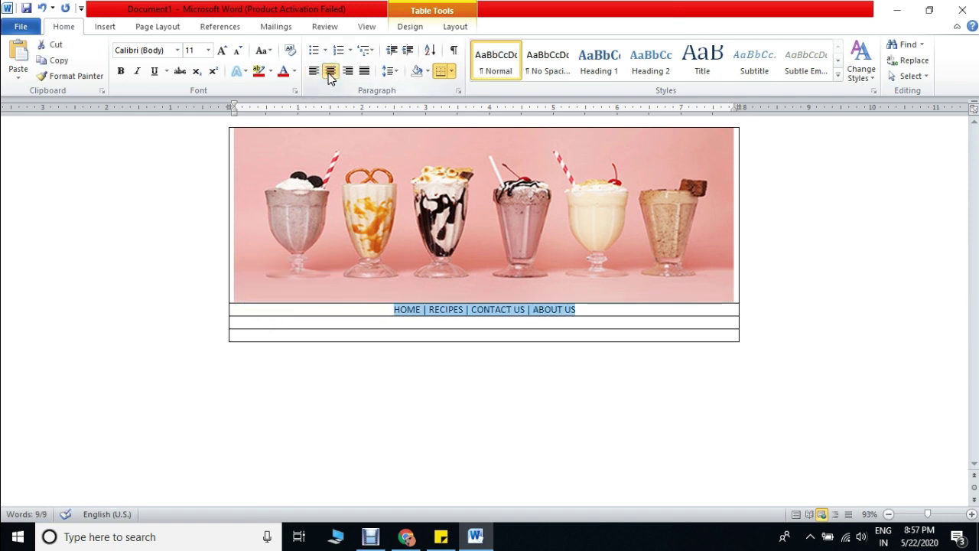
click(221, 51)
click(222, 50)
click(222, 51)
click(222, 51)
click(221, 51)
click(222, 50)
click(222, 51)
click(222, 50)
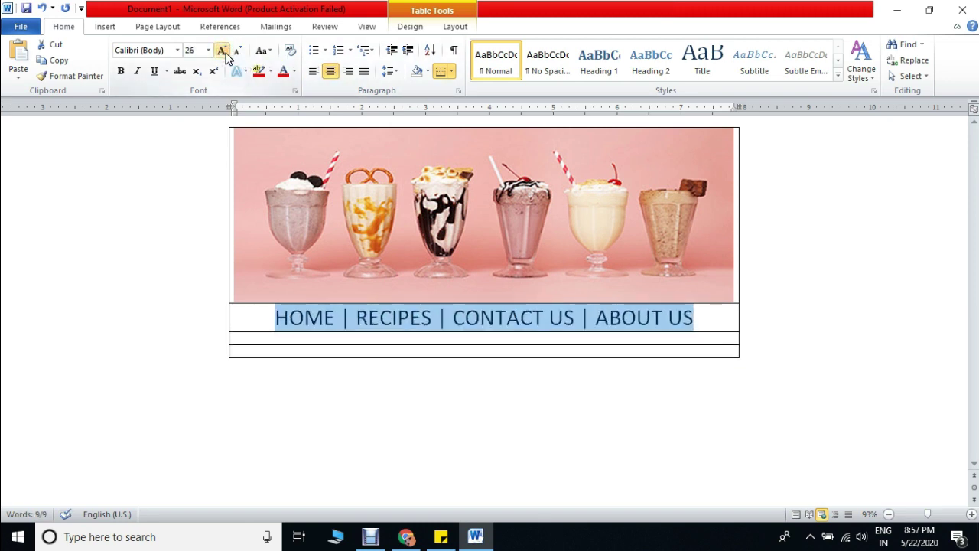
click(222, 51)
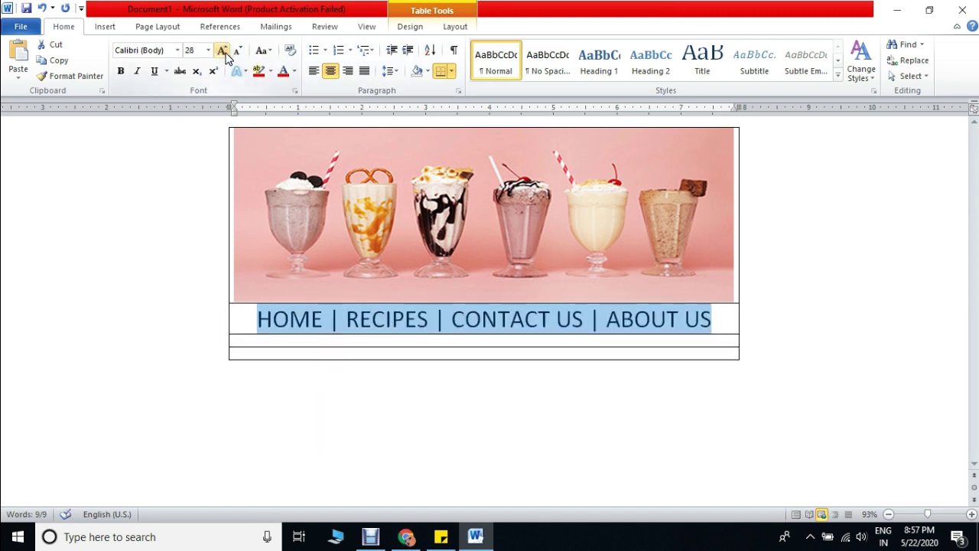
- Change the navigation text's font to Algerian and reduce its size to 26 pt
click(178, 52)
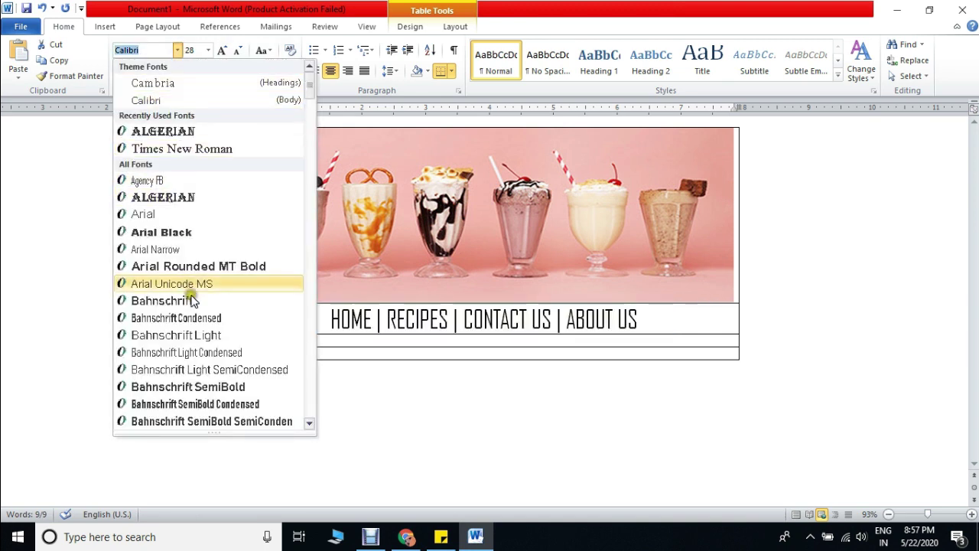
click(192, 133)
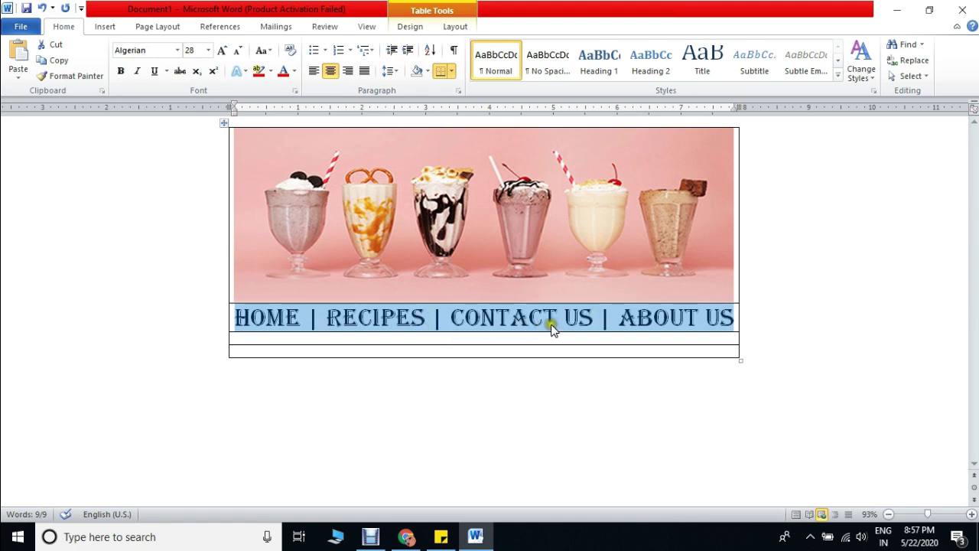
click(238, 50)
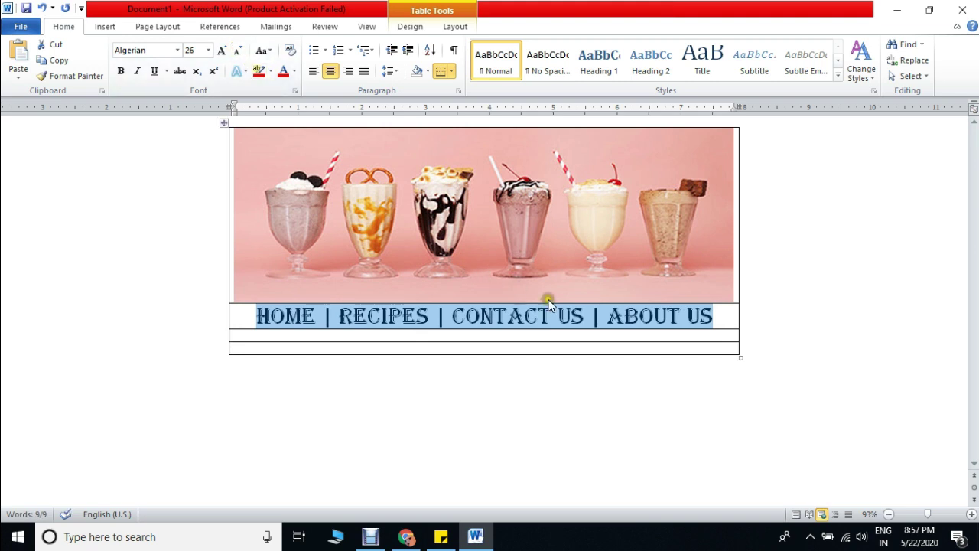
- Shade the navigation row with White, Background 1, Darker 5%
click(246, 317)
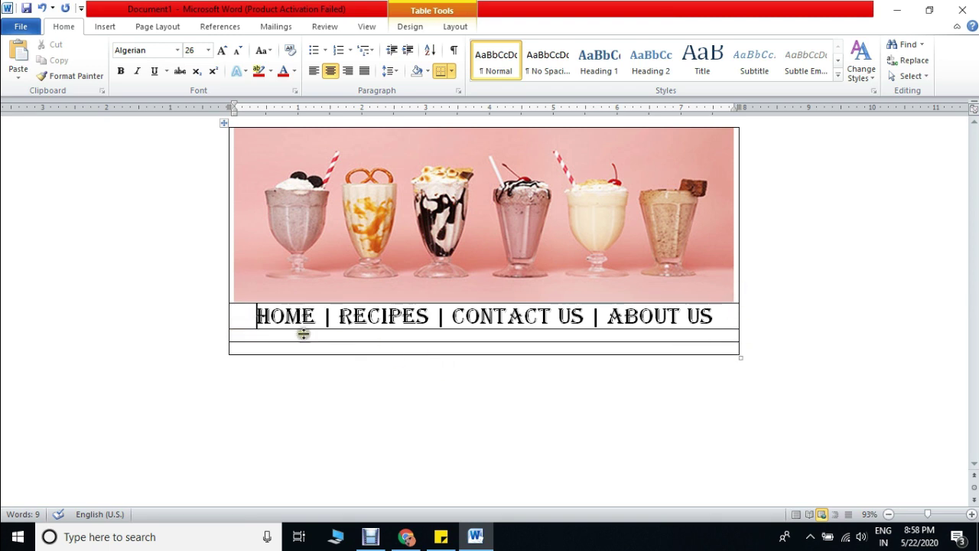
click(430, 71)
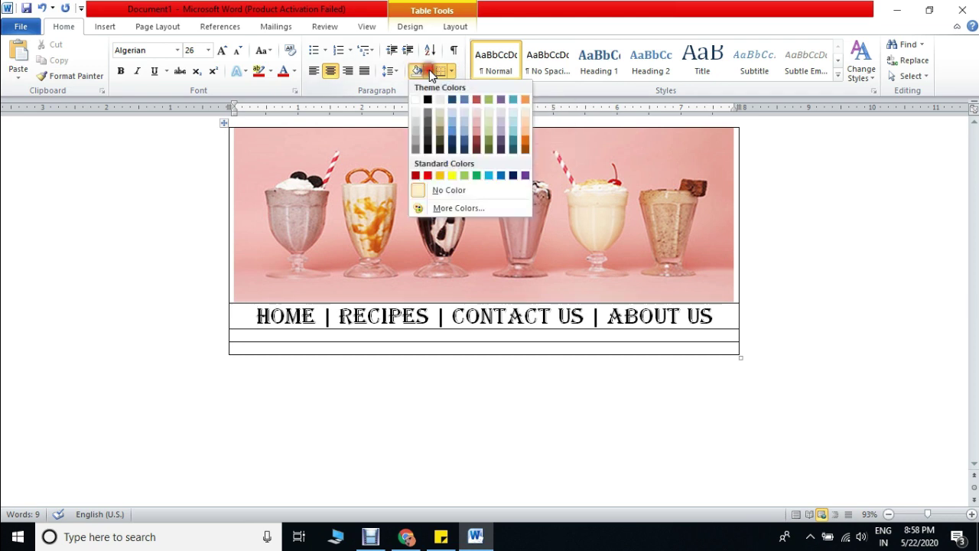
click(428, 71)
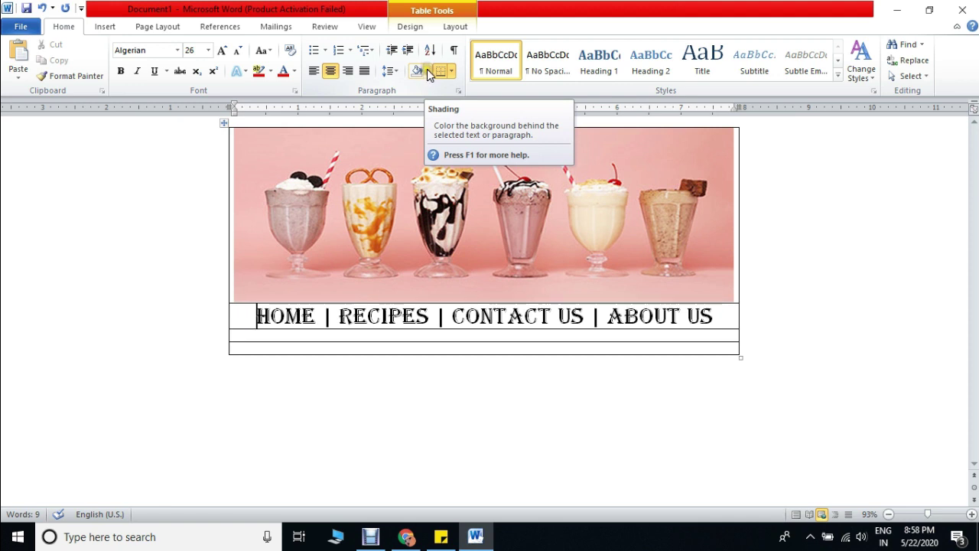
click(427, 70)
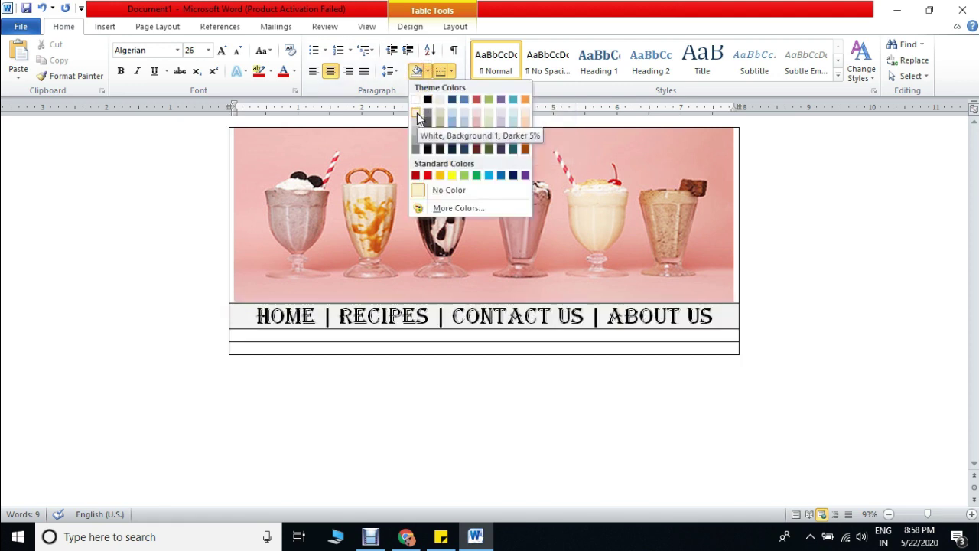
click(417, 112)
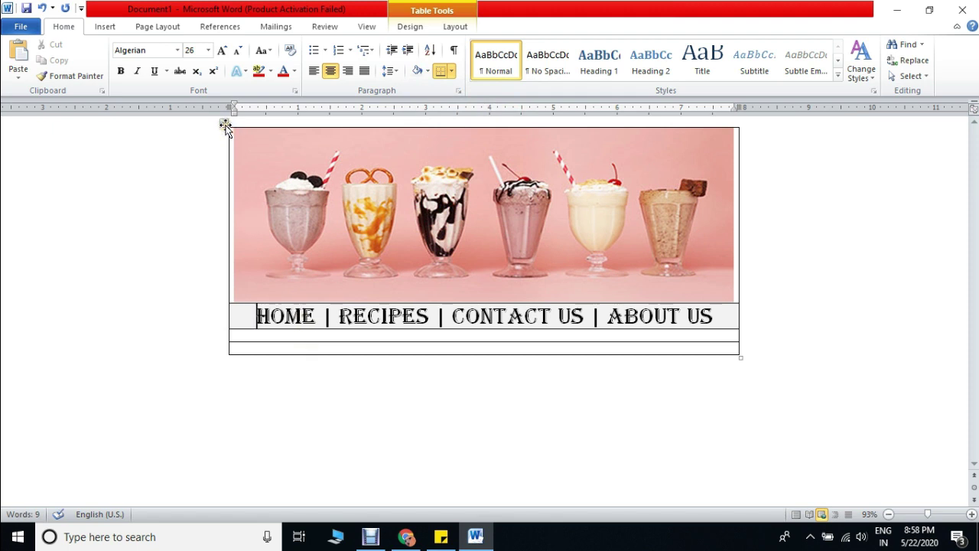
- Apply the White, Background 1, Darker 5% shading to the whole table
click(225, 125)
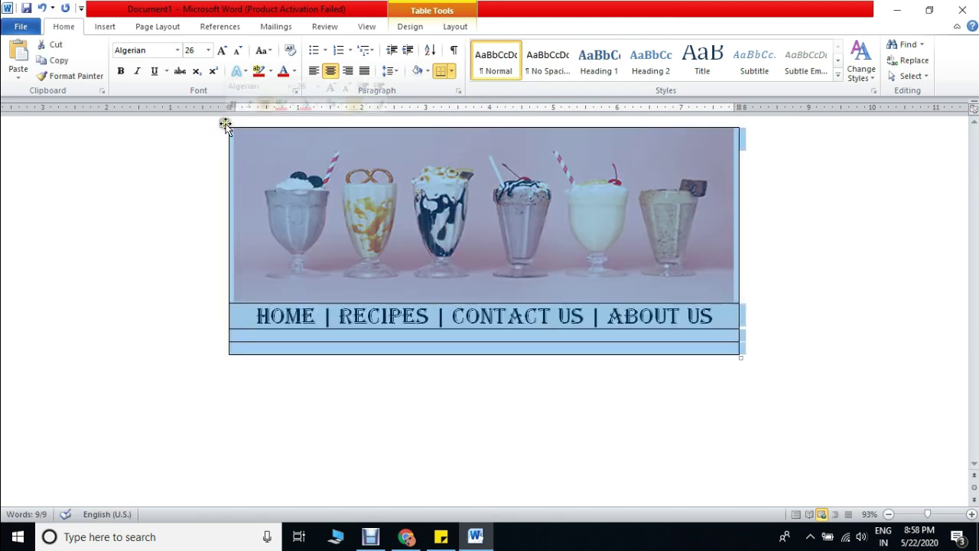
click(428, 71)
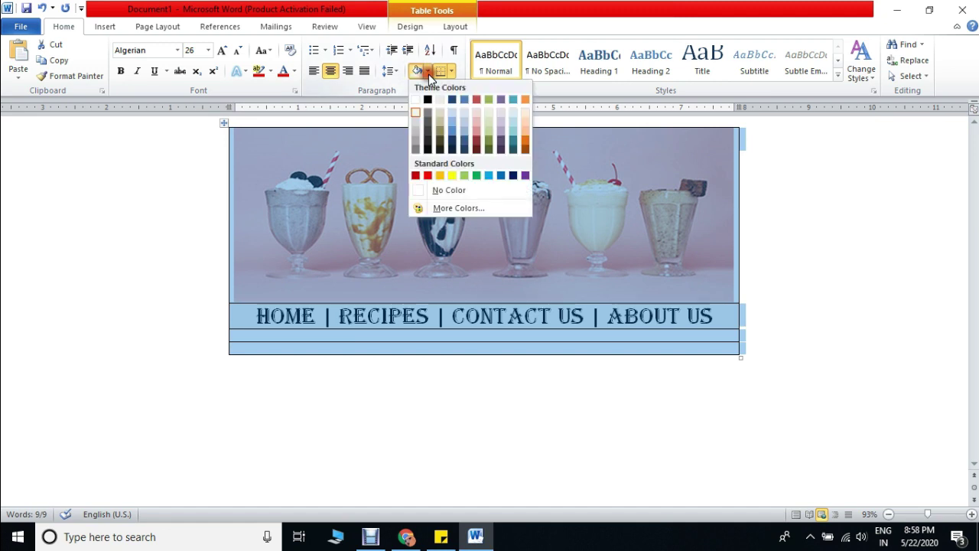
click(416, 112)
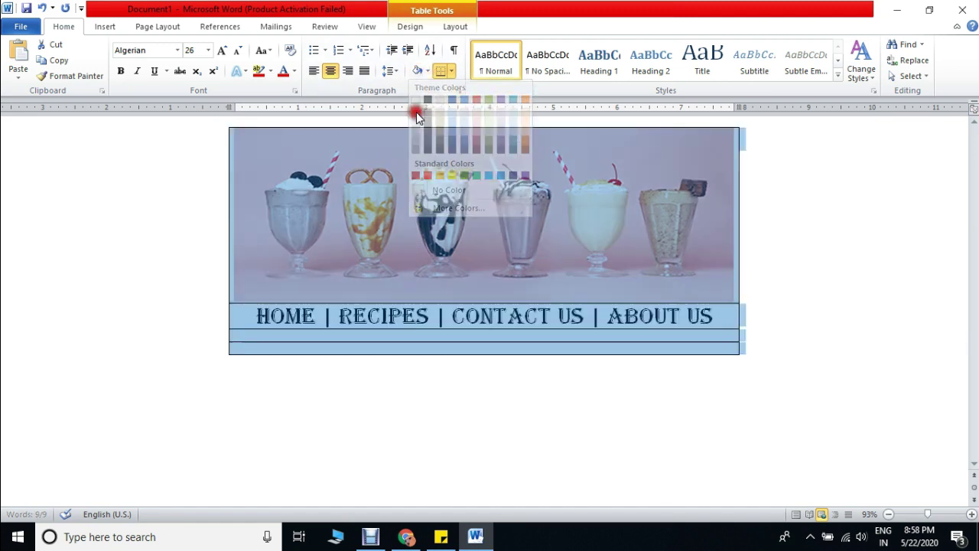
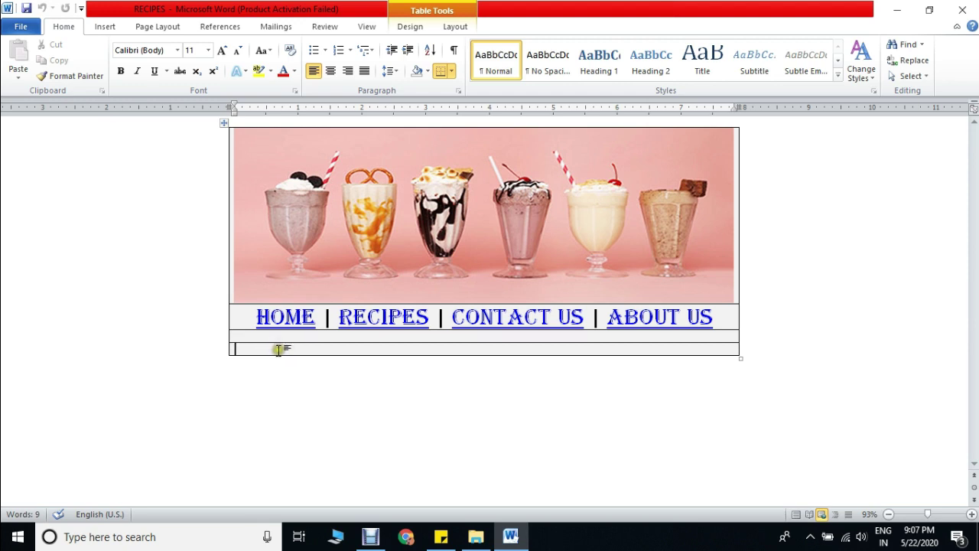
- Add three empty rows at the end of the RECIPES page's table
click(746, 346)
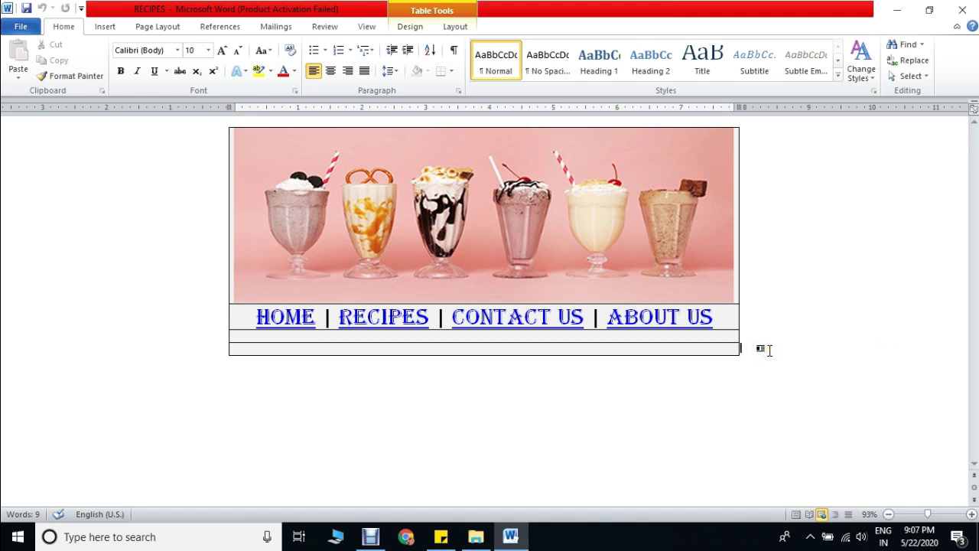
key(Return)
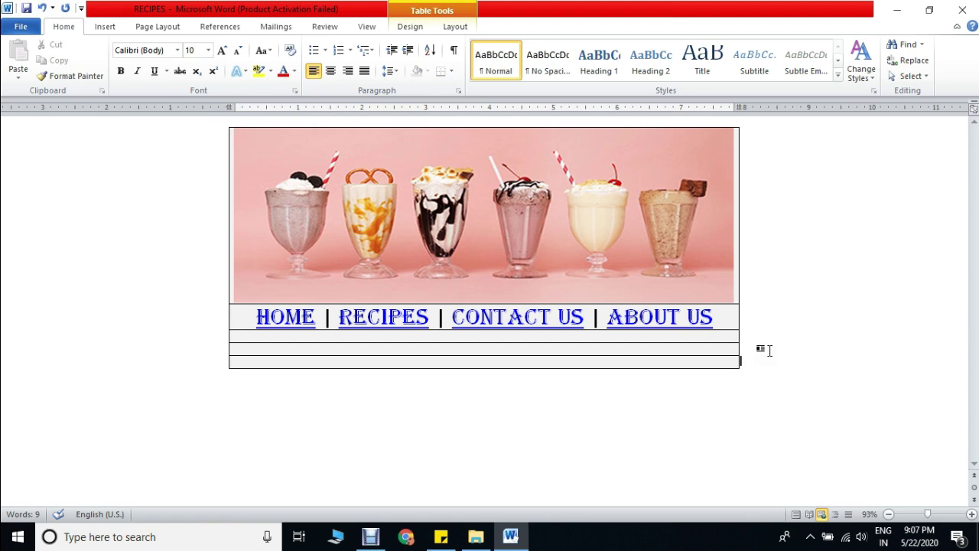
key(Return)
key(Return)
click(474, 346)
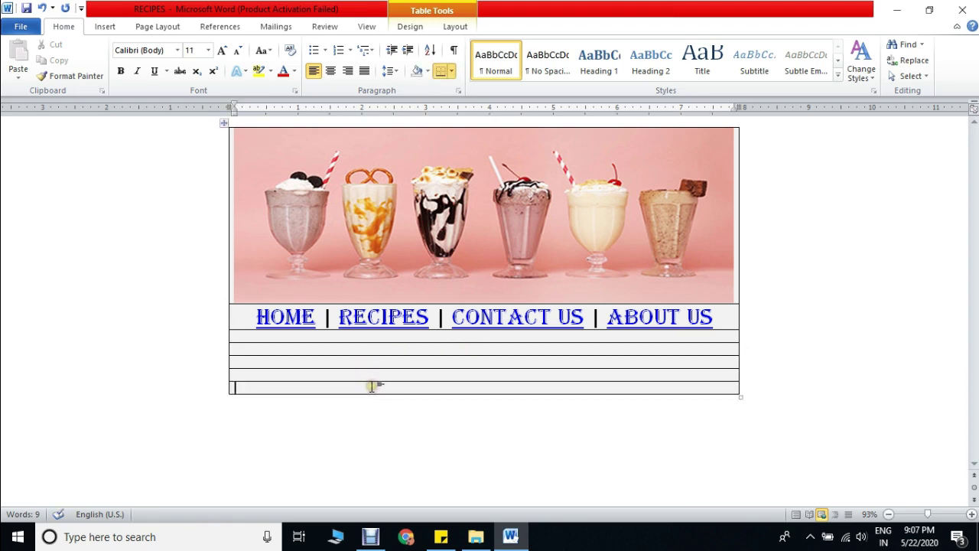
- Insert picture "1" from the desktop's photos shortcut folder into the second empty row below the navigation row
click(284, 348)
click(106, 26)
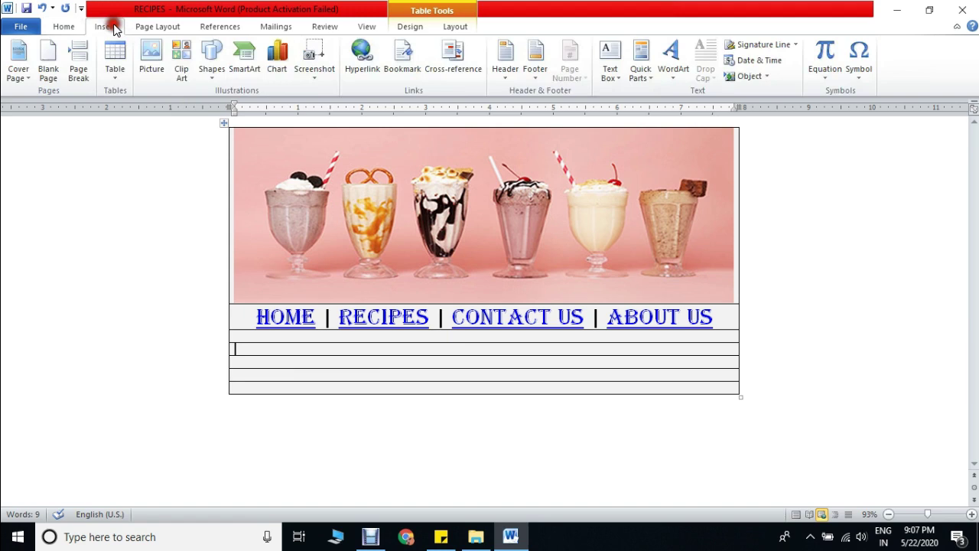
click(156, 67)
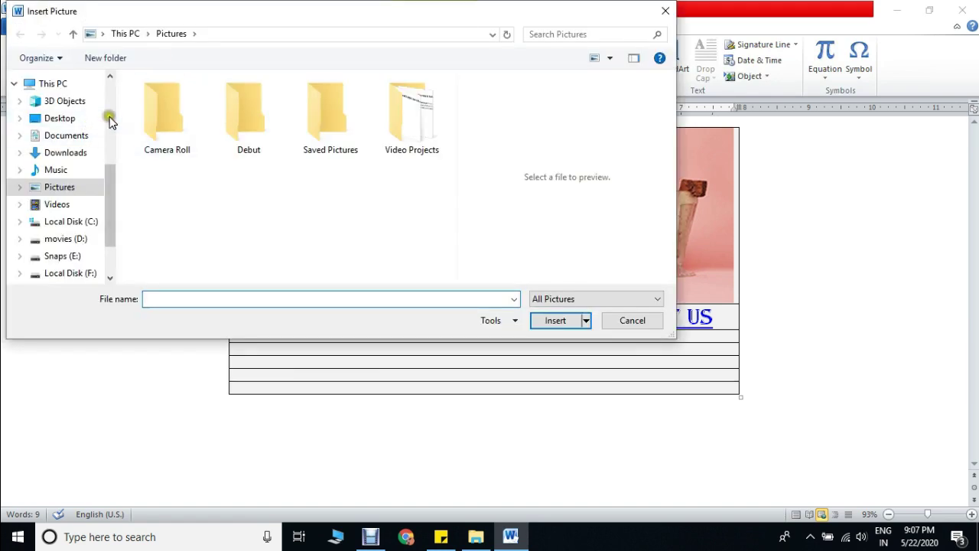
scroll(110, 119, up, 4)
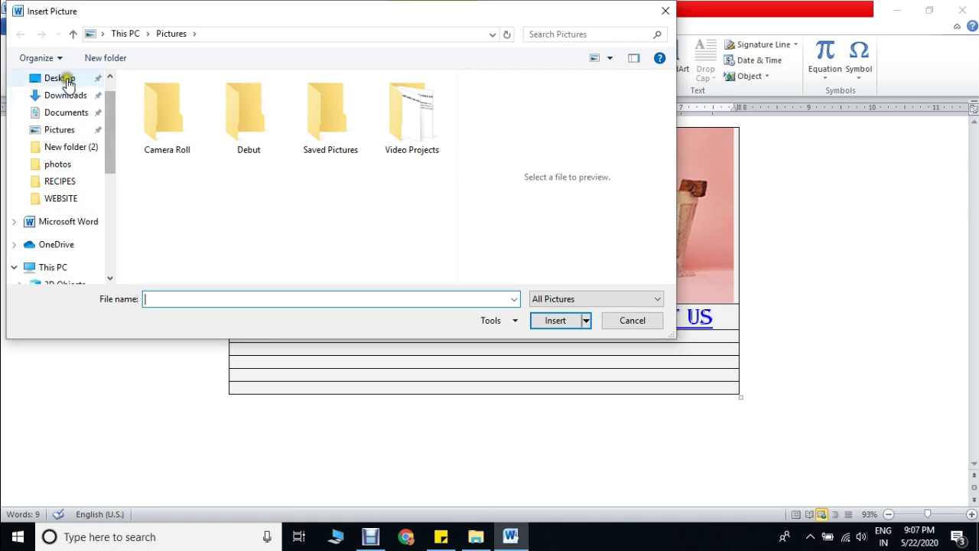
click(65, 78)
double_click(322, 135)
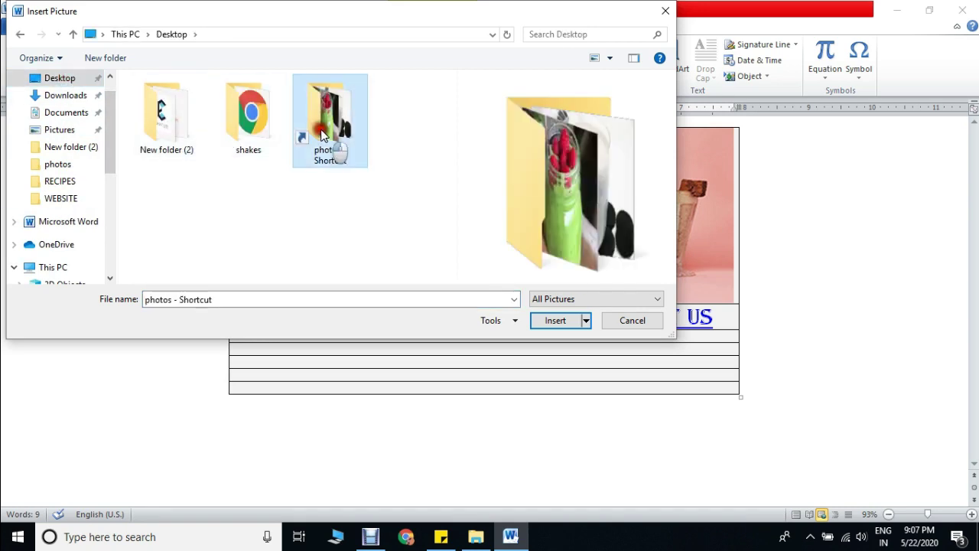
click(263, 132)
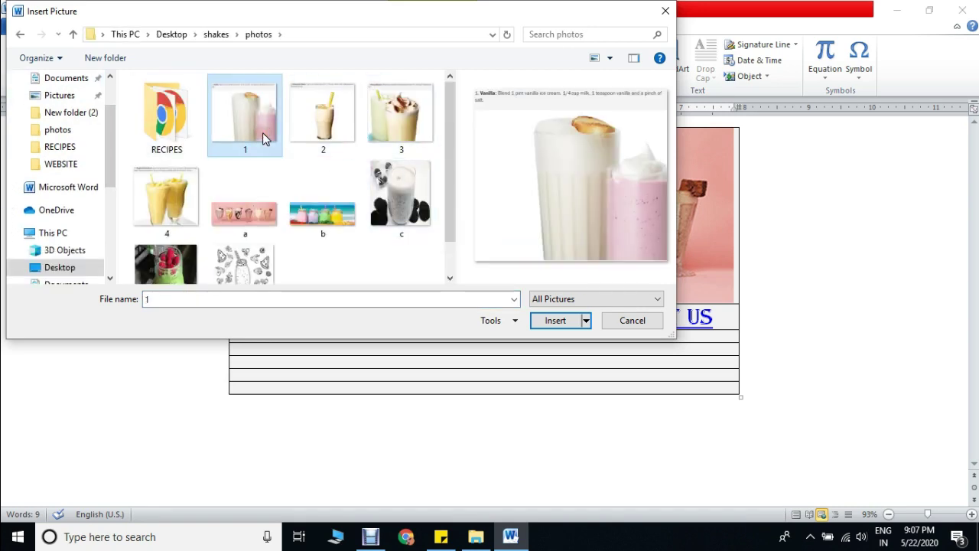
click(563, 324)
- Insert picture "2" from the photos folder into the row below the vanilla recipe picture
click(970, 251)
drag(970, 251, 969, 350)
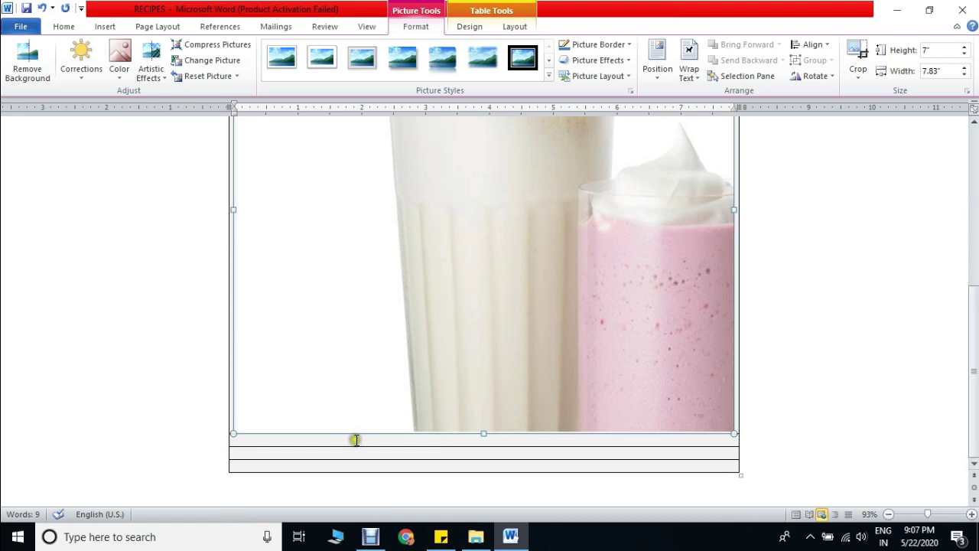
click(356, 440)
click(111, 26)
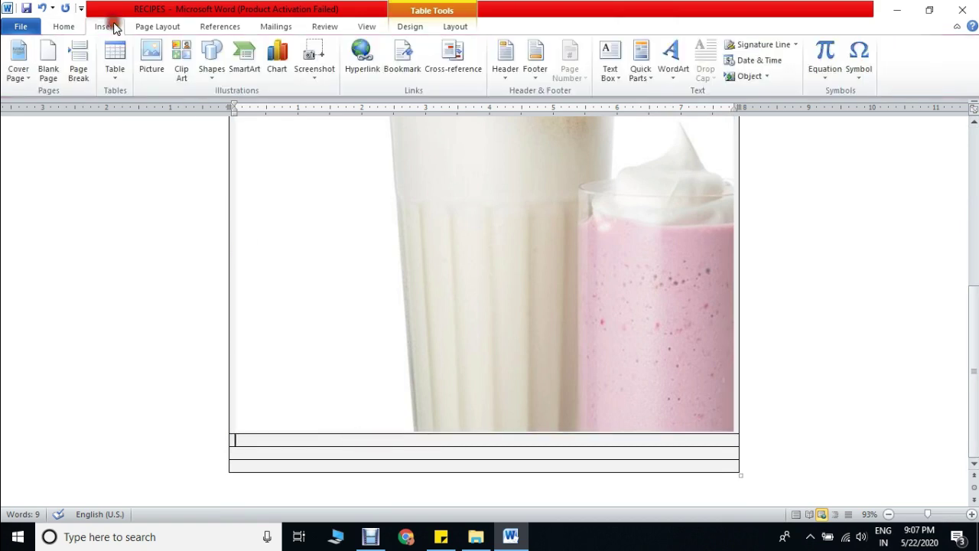
click(148, 59)
click(322, 122)
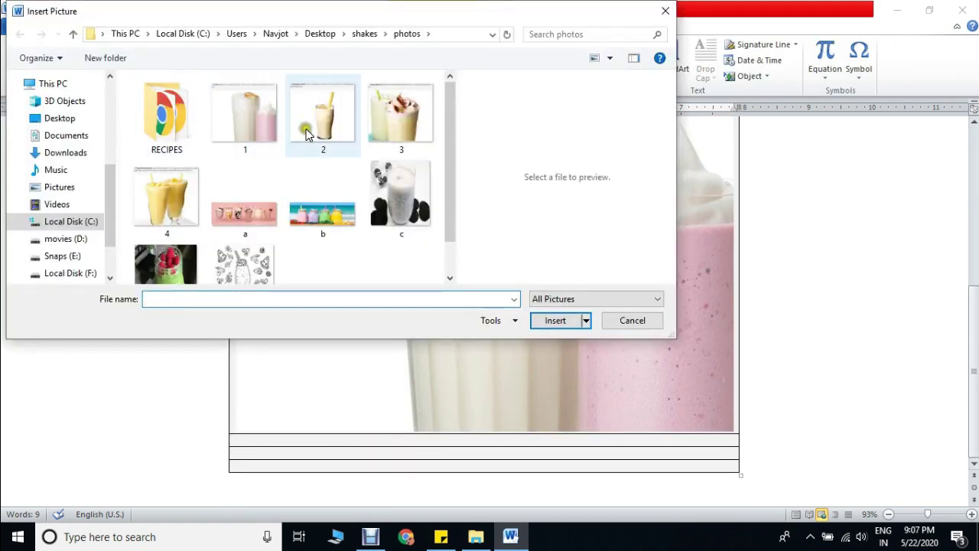
click(556, 321)
- Insert picture "3" from the photos folder into the row directly below picture "2"
drag(974, 317, 975, 432)
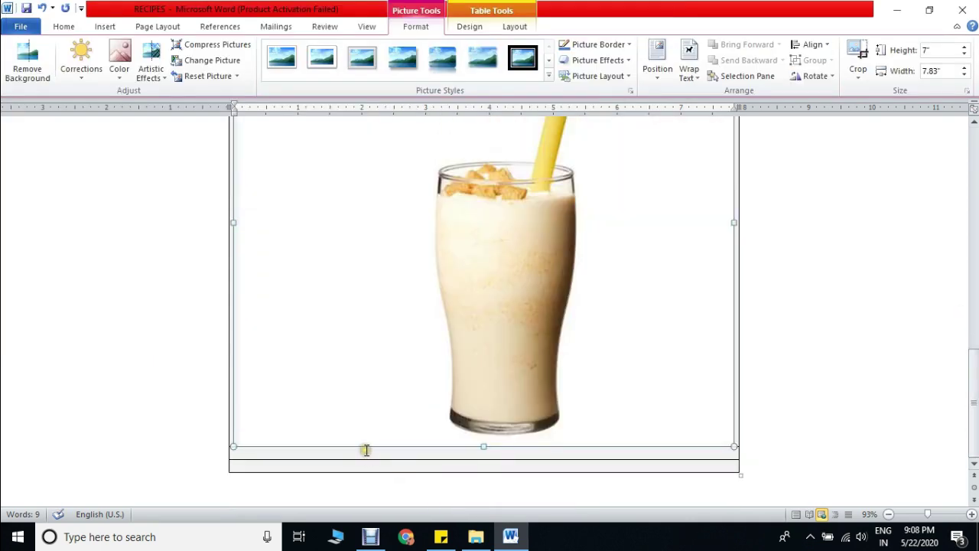
click(365, 450)
click(104, 24)
click(159, 57)
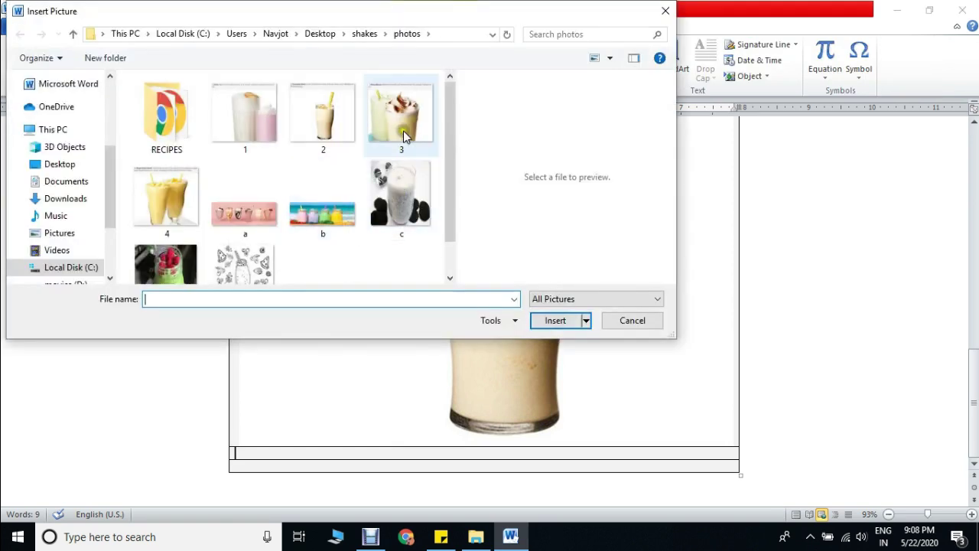
click(403, 131)
click(557, 320)
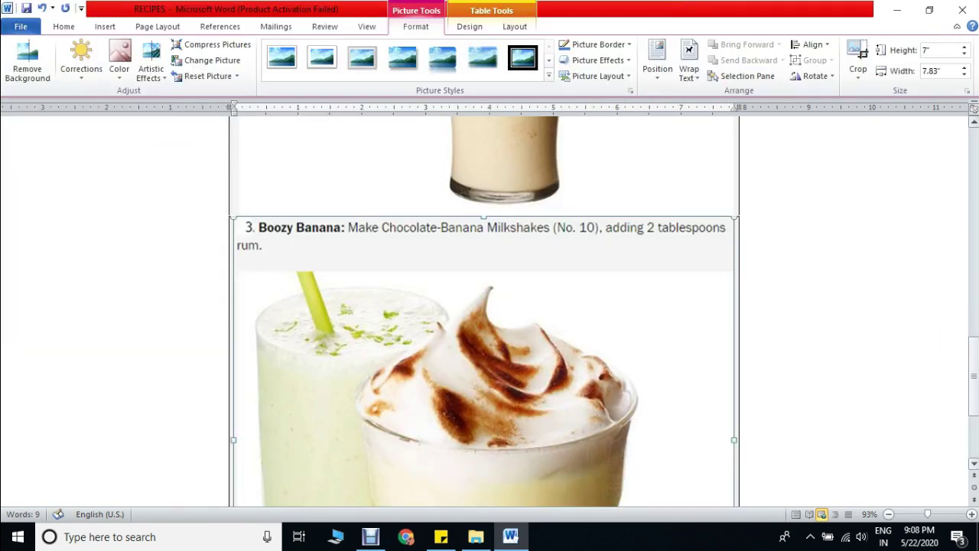
- Insert picture "4" from the photos folder into the table's last row
scroll(971, 481, down, 5)
click(377, 463)
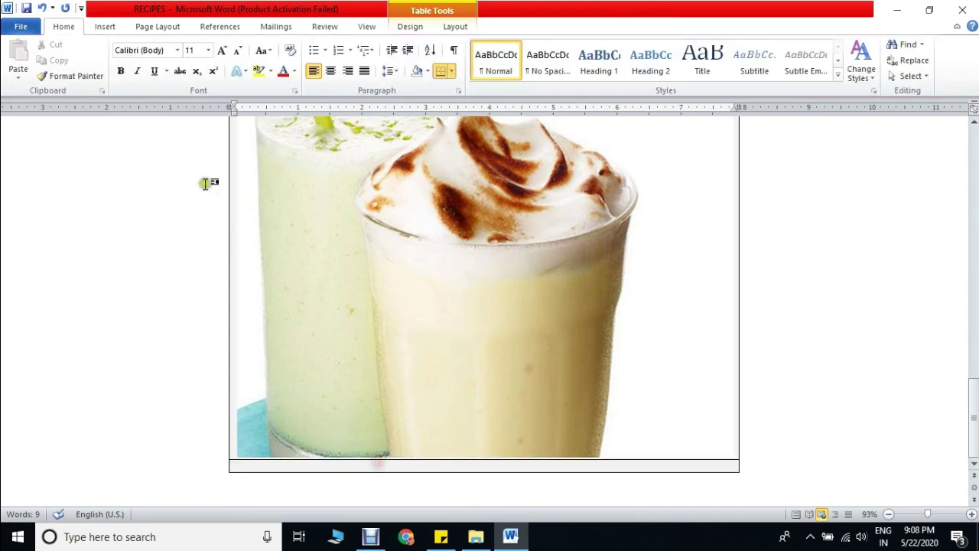
click(117, 25)
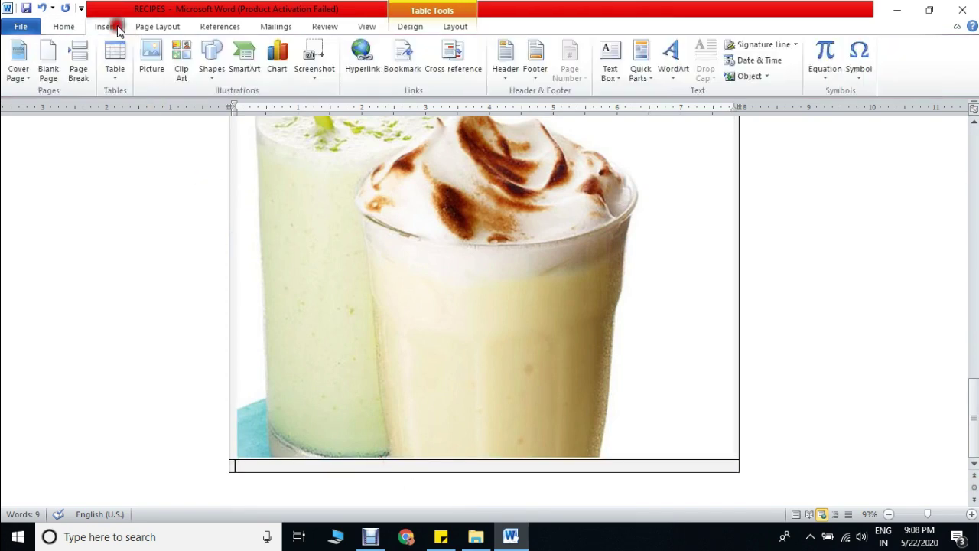
click(154, 55)
click(166, 200)
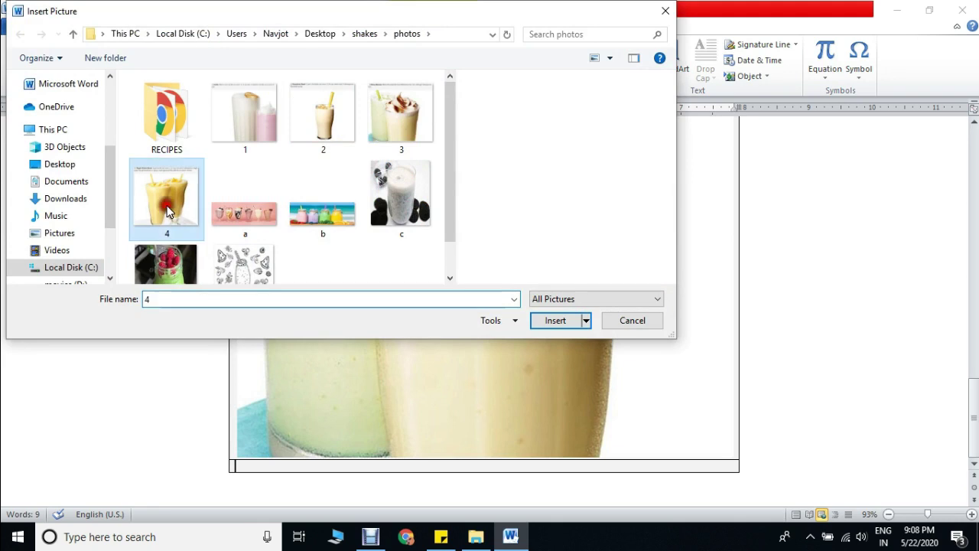
click(552, 320)
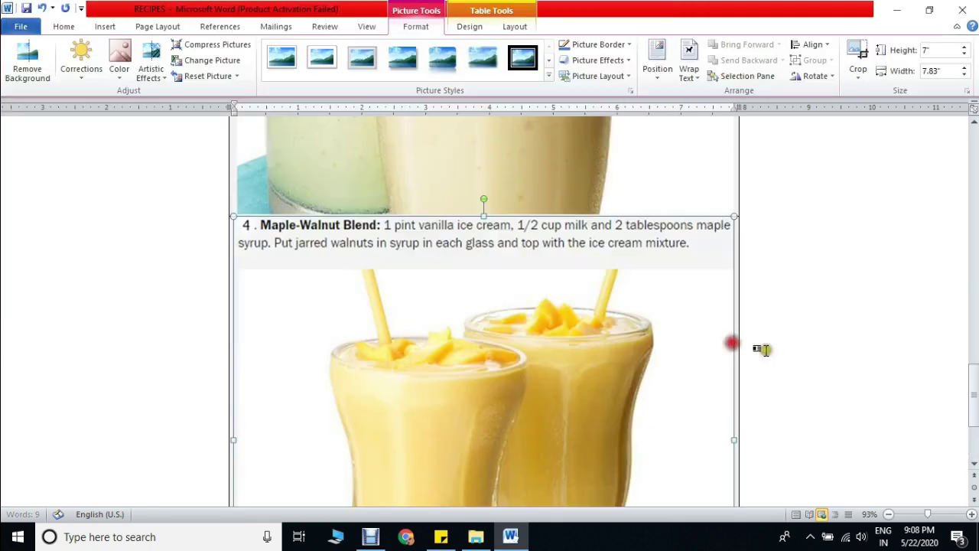
- Return to the start of the RECIPES page, save it and close the document
click(887, 350)
drag(974, 405, 973, 161)
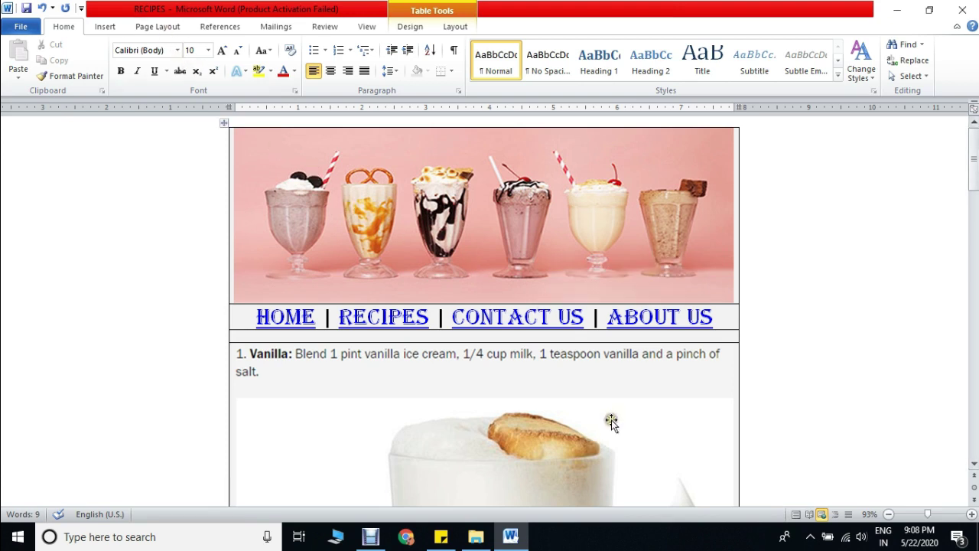
drag(973, 177, 974, 127)
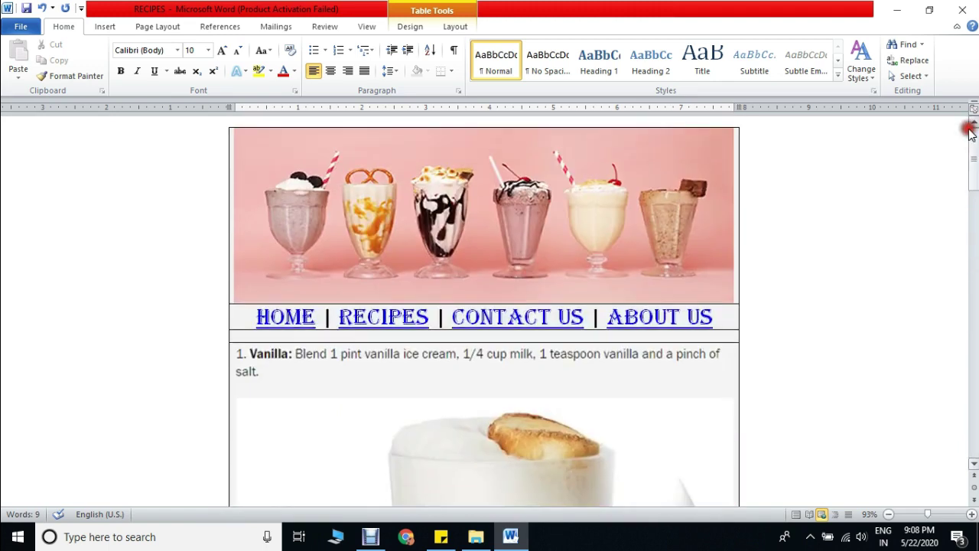
click(28, 9)
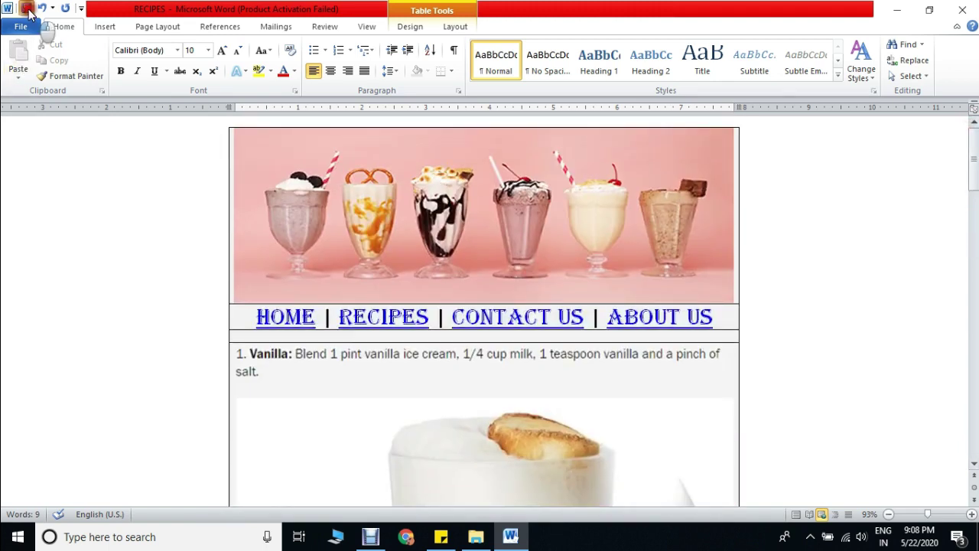
click(962, 10)
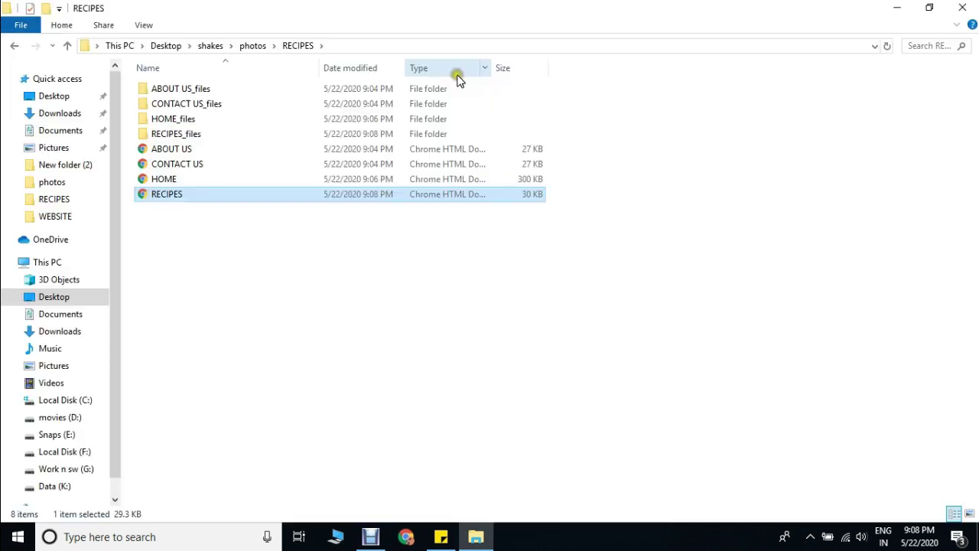
- Open the CONTACT US page from the RECIPES folder in Microsoft Word for editing
right_click(191, 166)
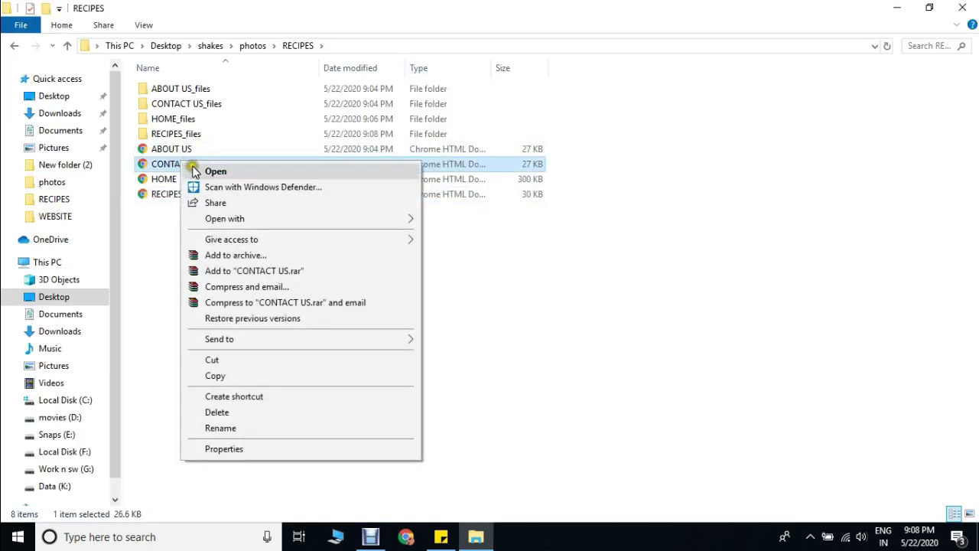
mouse_move(233, 219)
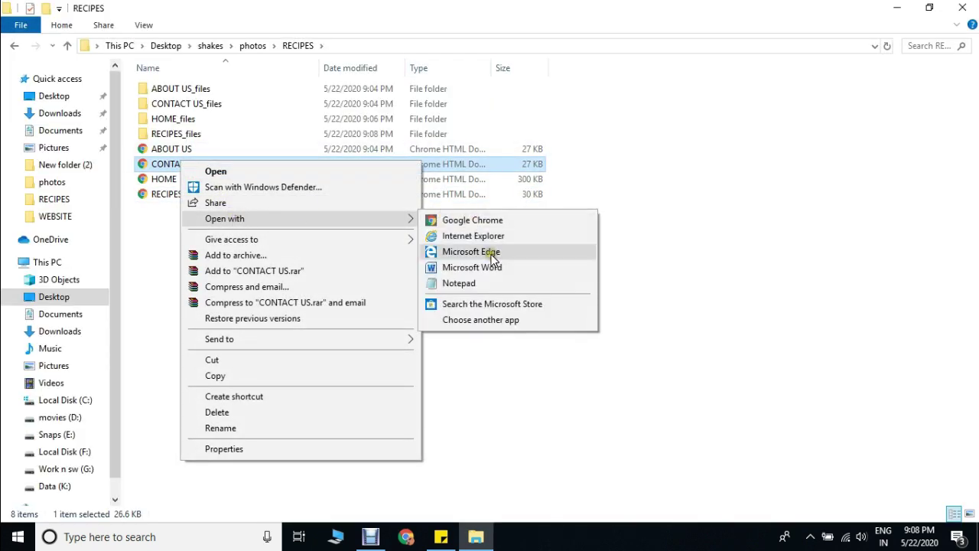
click(471, 267)
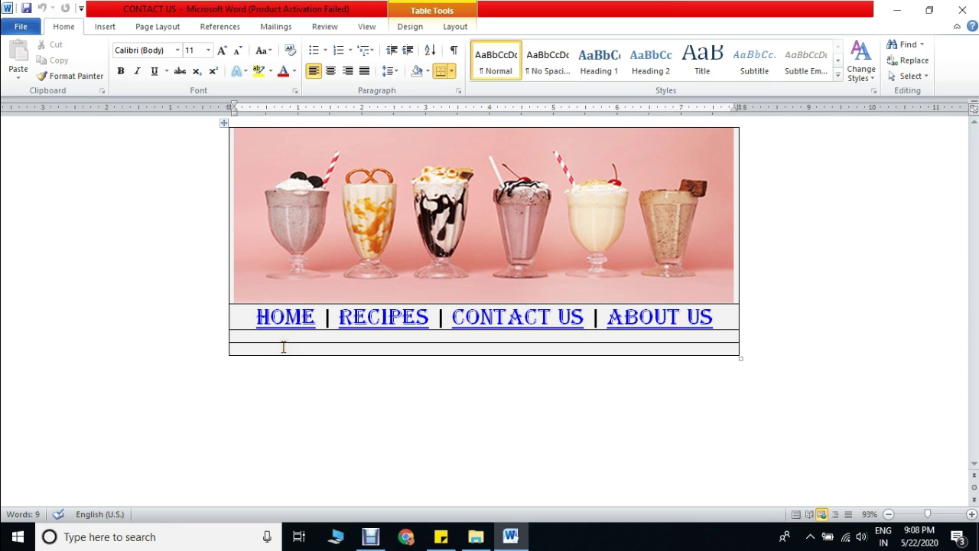
- Copy the whole Contact us block from Sticky Notes and paste it as text only into the last row of the CONTACT US table
mouse_move(442, 536)
click(463, 520)
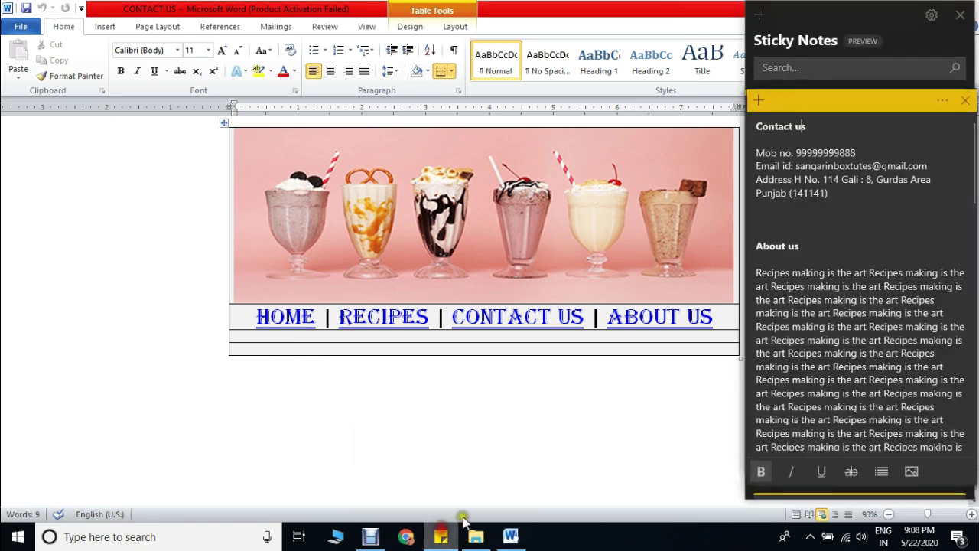
drag(832, 194, 753, 115)
key(ctrl+c)
right_click(780, 137)
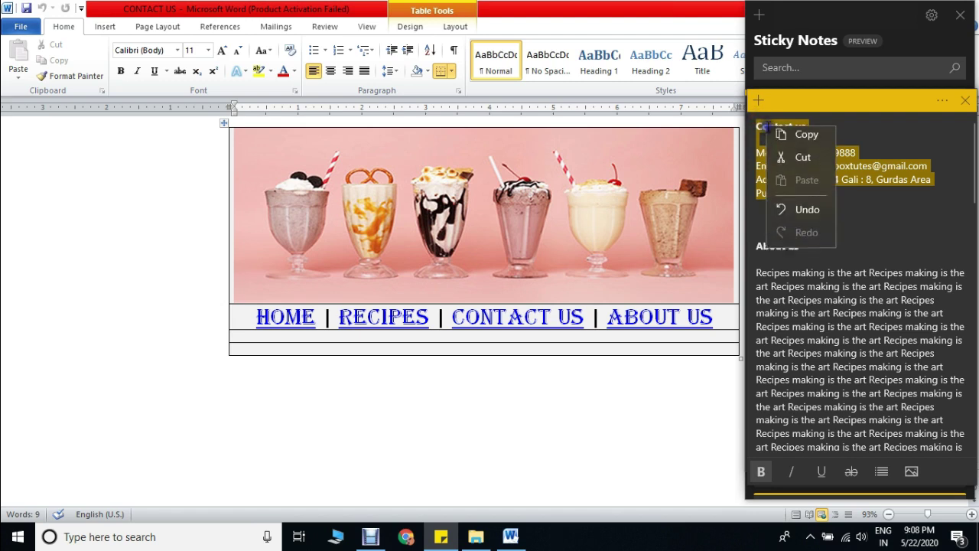
click(794, 143)
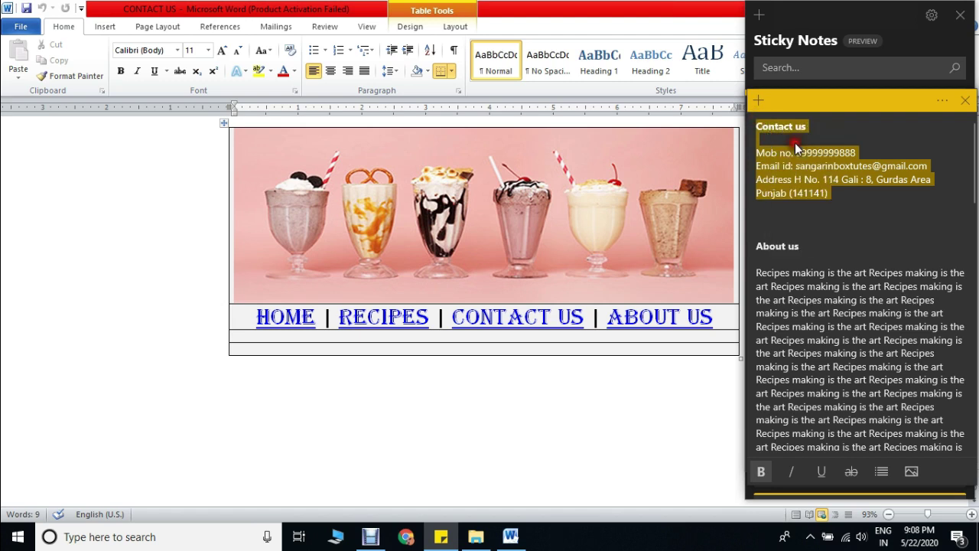
click(290, 348)
right_click(287, 348)
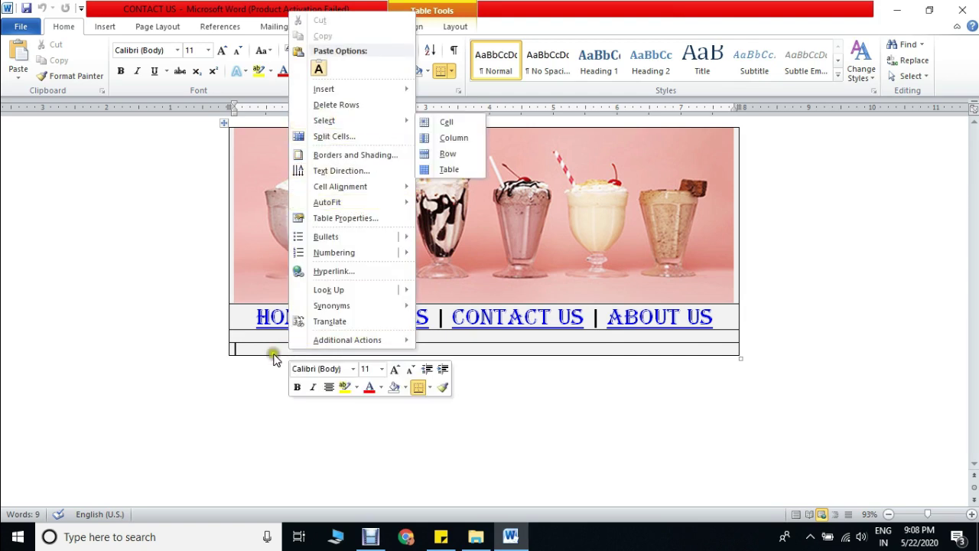
click(318, 68)
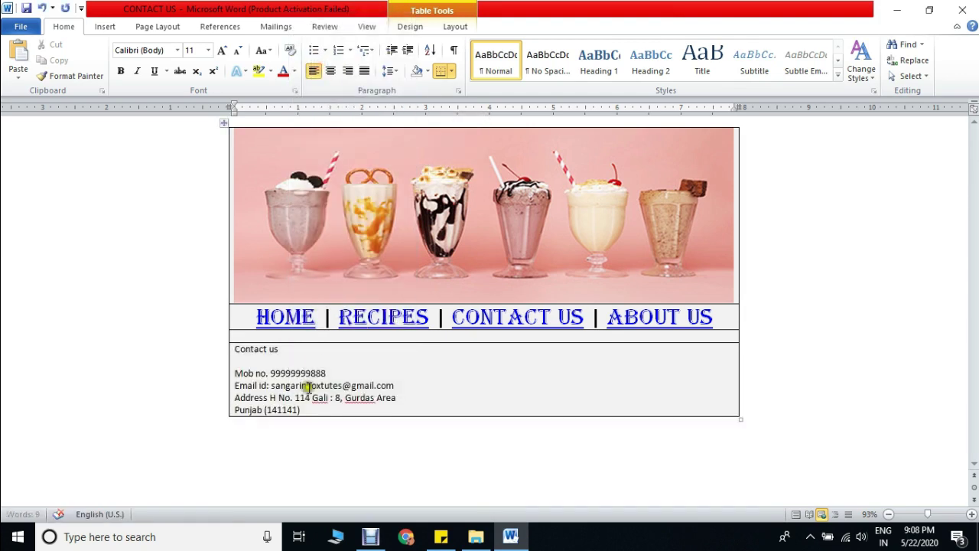
- Make the "Contact us" heading bold and enlarge its font by four size increments
drag(286, 349, 235, 349)
click(120, 71)
click(222, 50)
click(222, 51)
click(222, 50)
click(222, 50)
- Indent the heading and all the contact detail lines by one level
drag(310, 415, 241, 352)
click(408, 52)
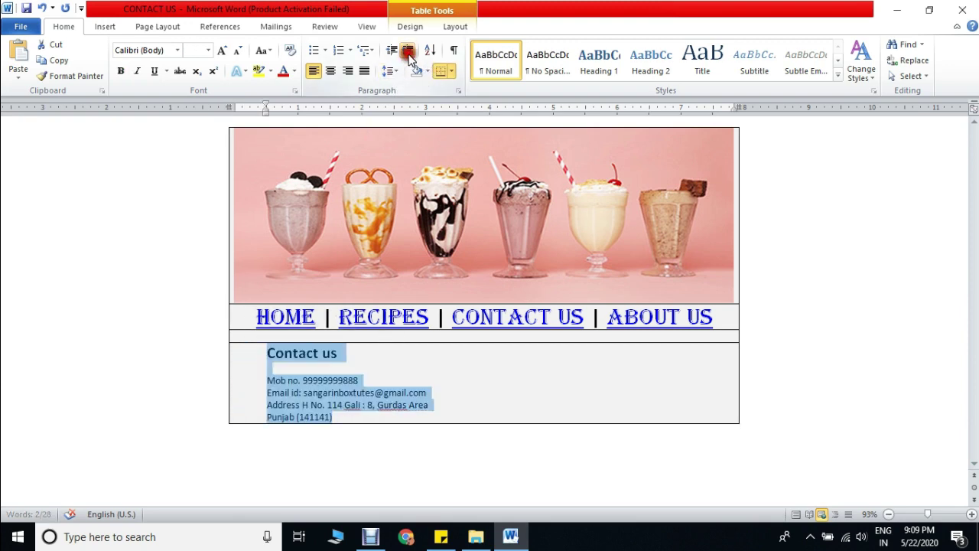
click(473, 380)
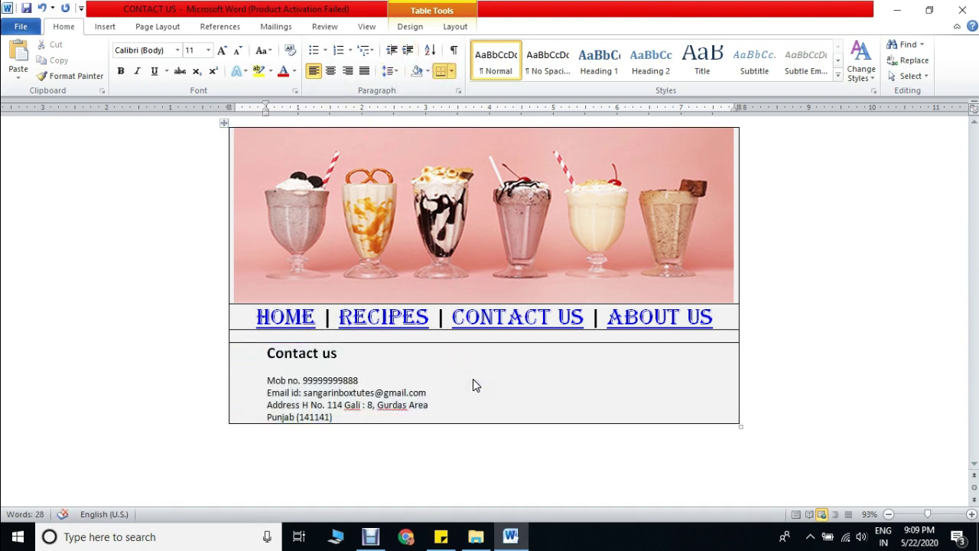
- Remove all borders from the whole table on the CONTACT US page
click(221, 120)
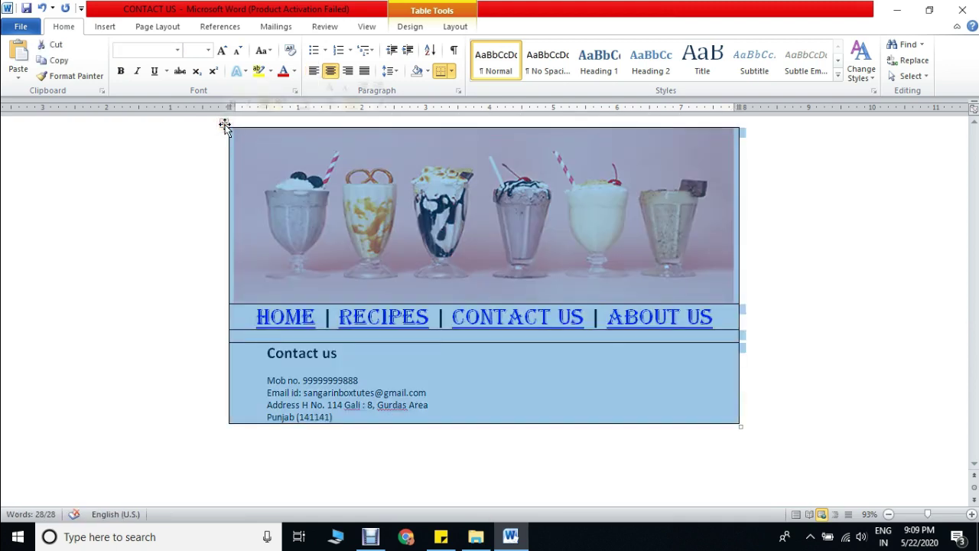
click(450, 71)
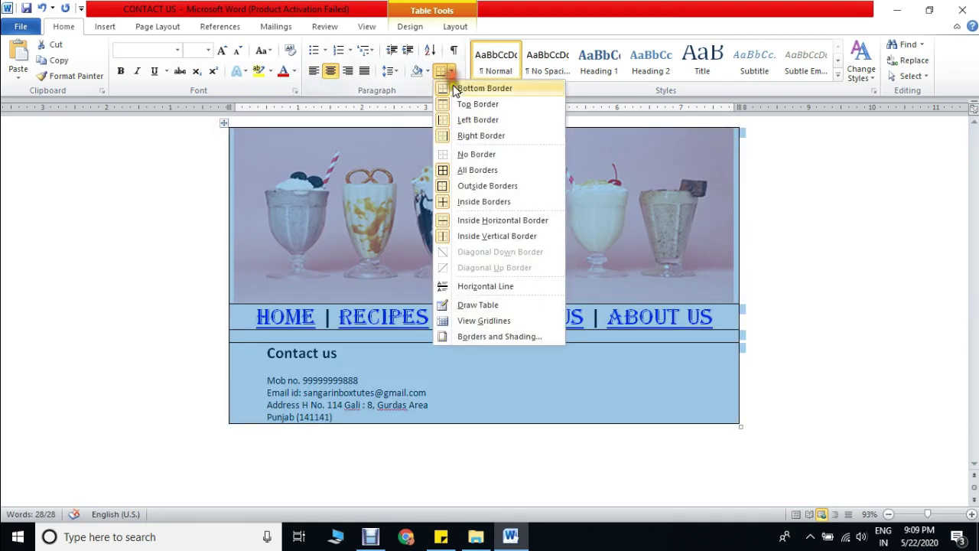
click(474, 155)
click(557, 410)
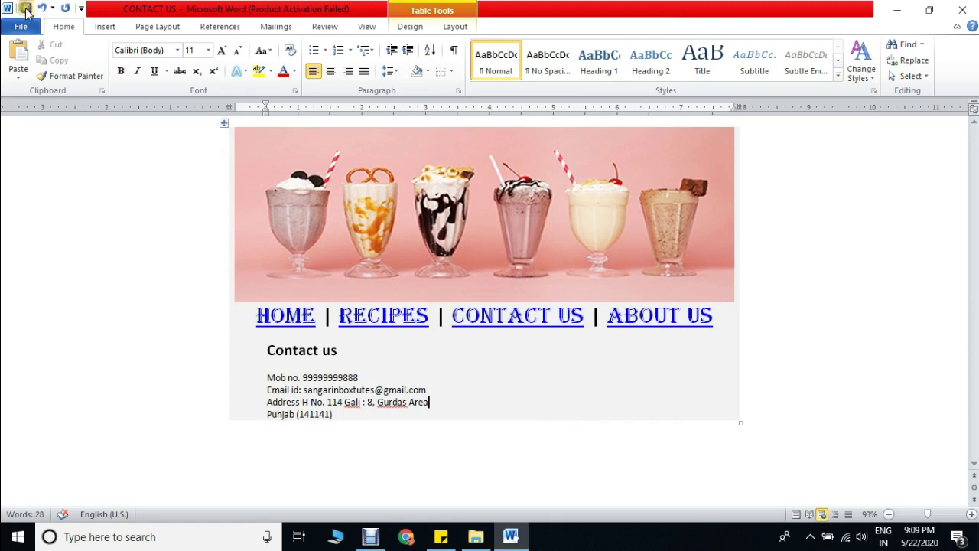
- Save and close the CONTACT US page, and open ABOUT US from the RECIPES folder in Microsoft Word
click(962, 11)
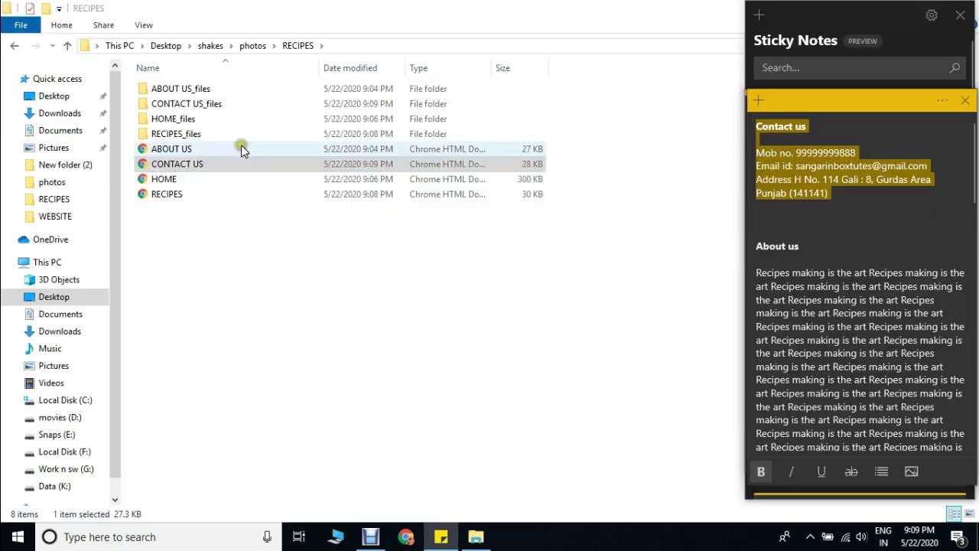
right_click(175, 150)
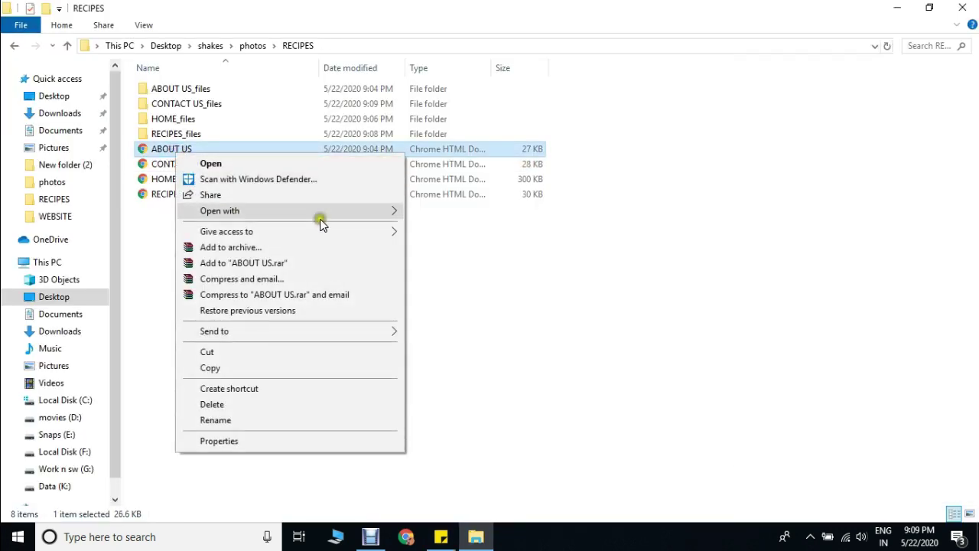
mouse_move(327, 214)
click(474, 260)
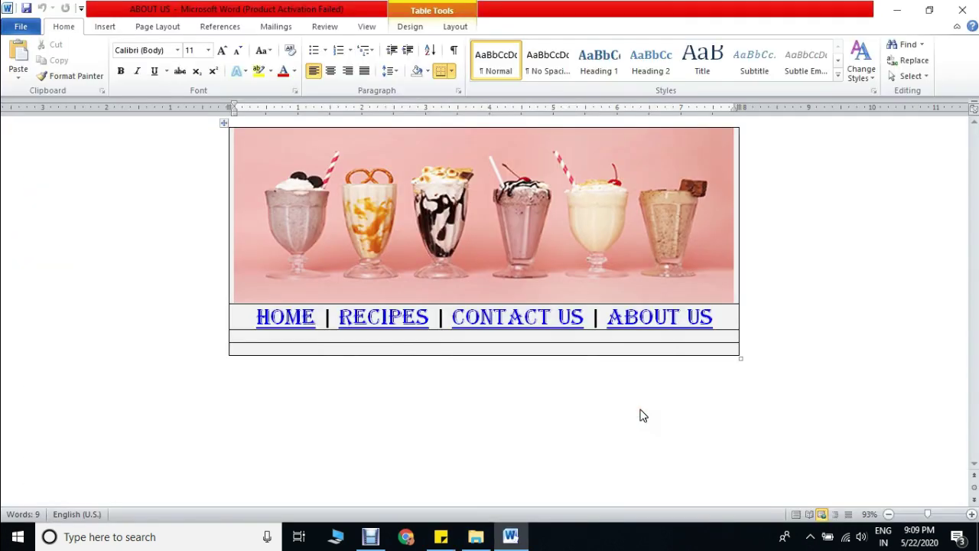
- Copy the About us heading and its full text from Sticky Notes and paste them into the last row of the ABOUT US table
click(440, 538)
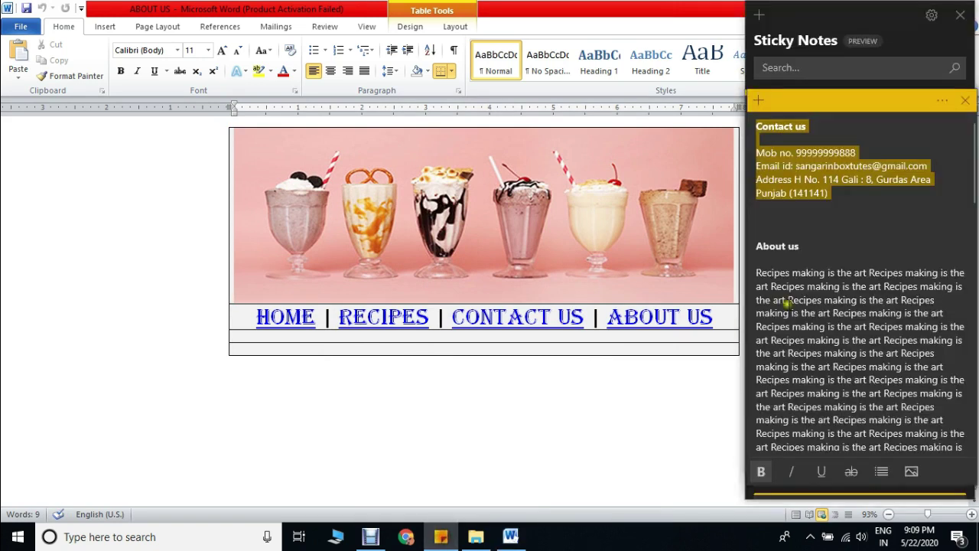
drag(759, 247, 818, 454)
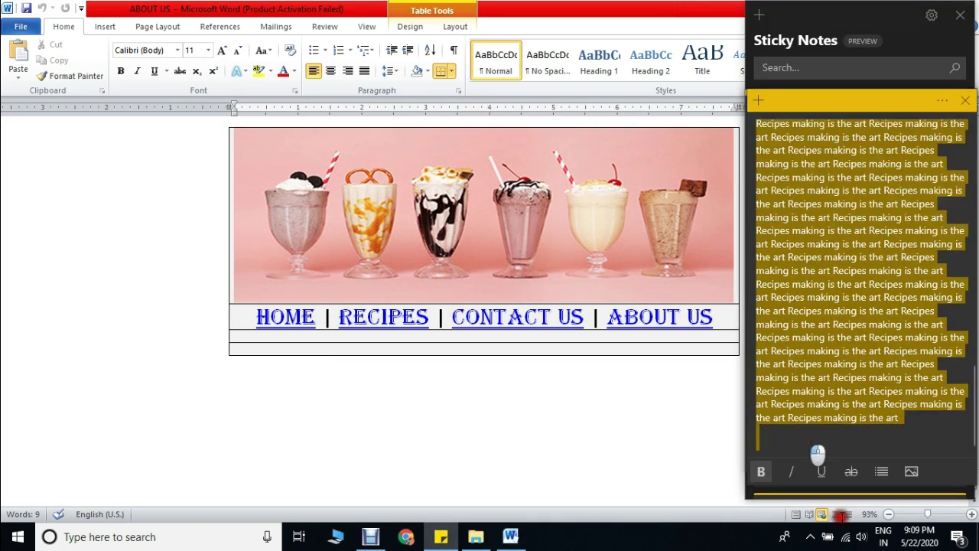
drag(944, 482, 929, 437)
right_click(801, 271)
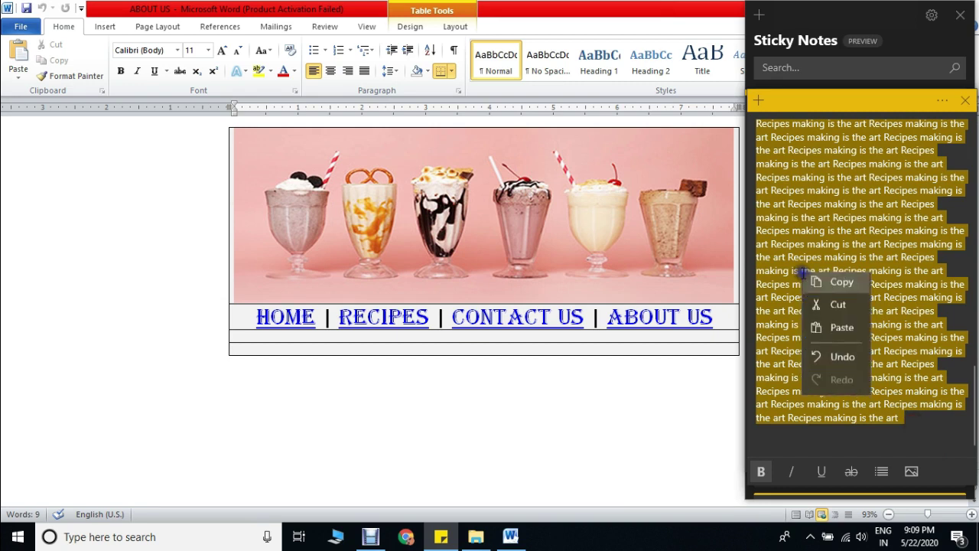
click(817, 286)
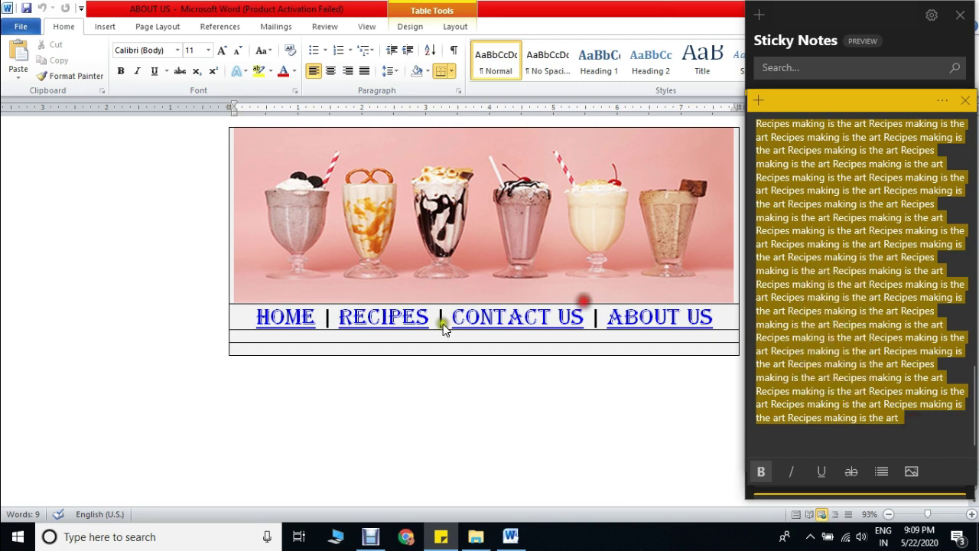
click(306, 349)
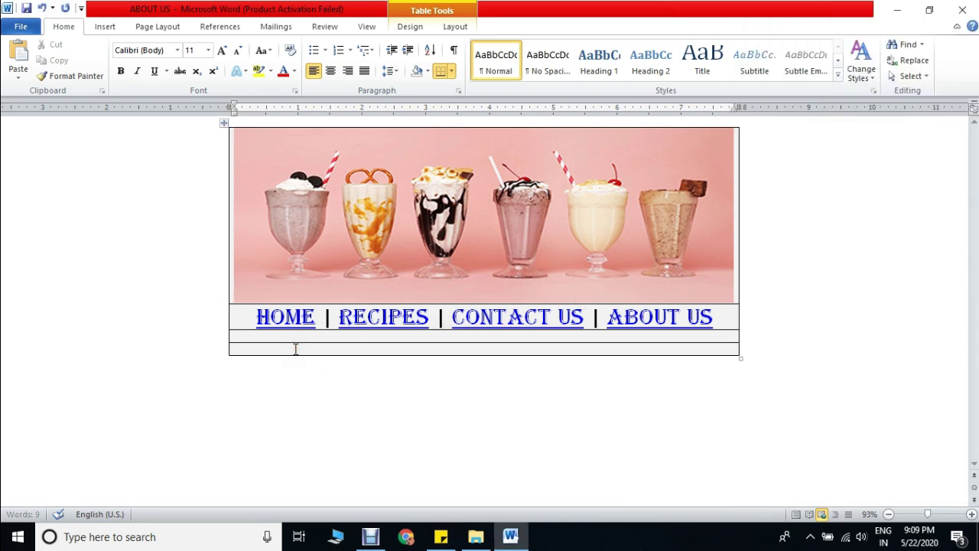
key(ctrl+v)
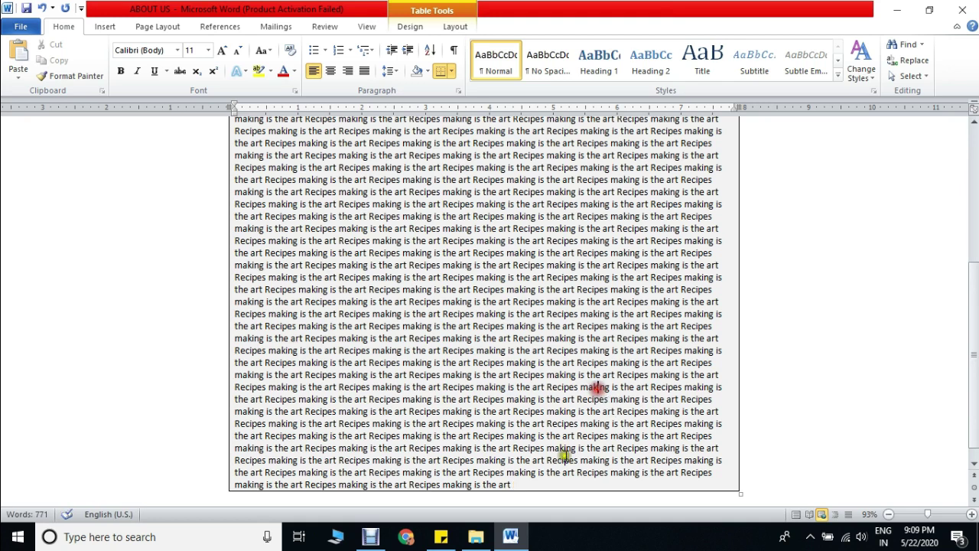
- Justify the About us body text, set its right indent at about 7.5 inches and increase its left indent by one level
drag(525, 477, 233, 371)
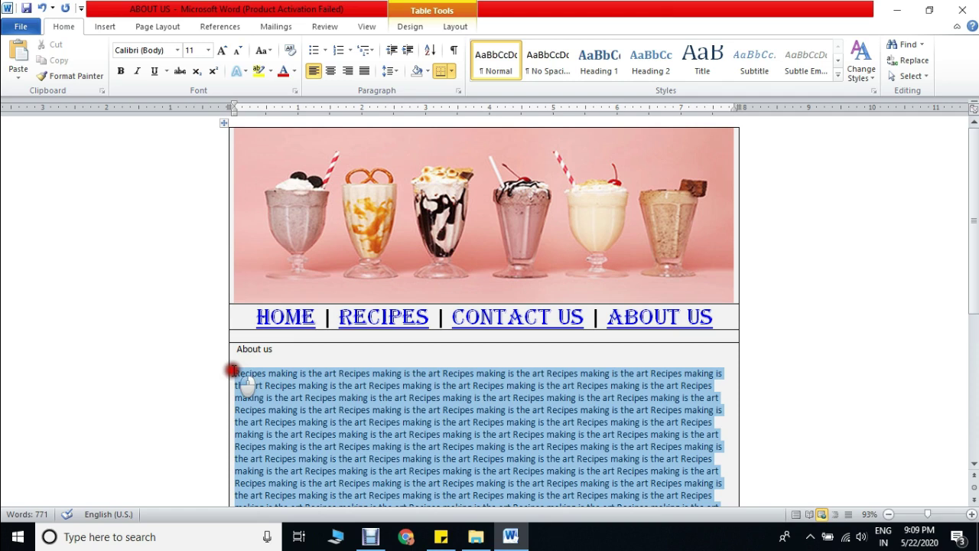
click(365, 70)
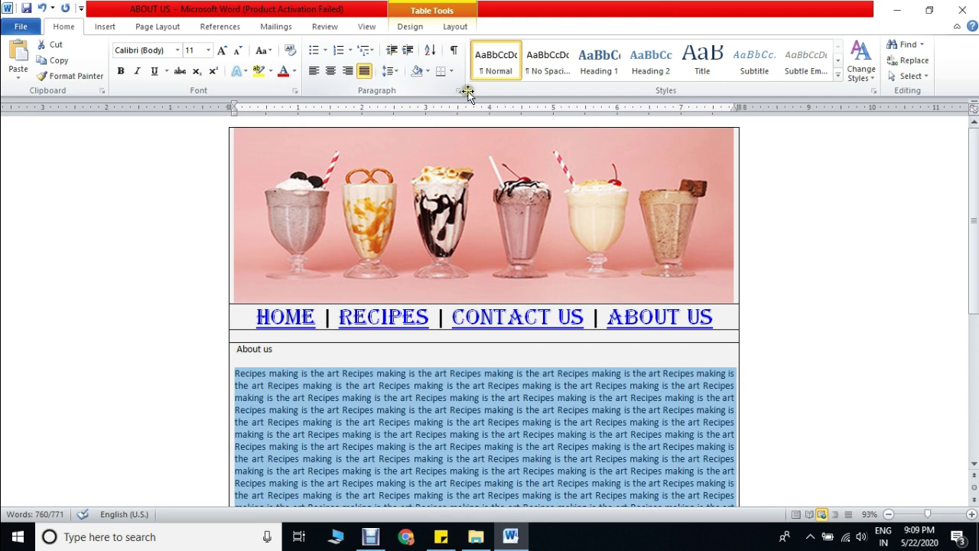
drag(735, 111, 715, 111)
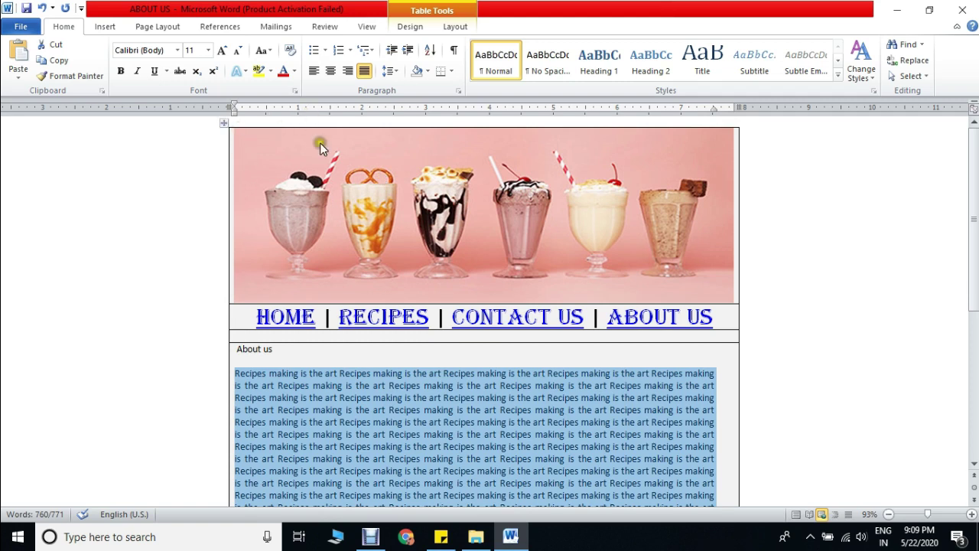
click(408, 49)
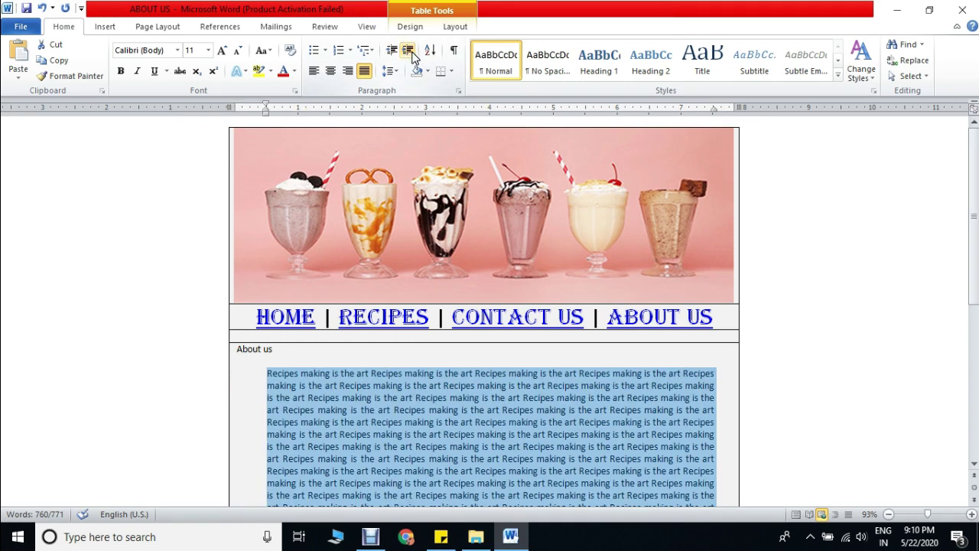
- Format the "About us" heading as bold at 18 pt
drag(278, 350, 237, 350)
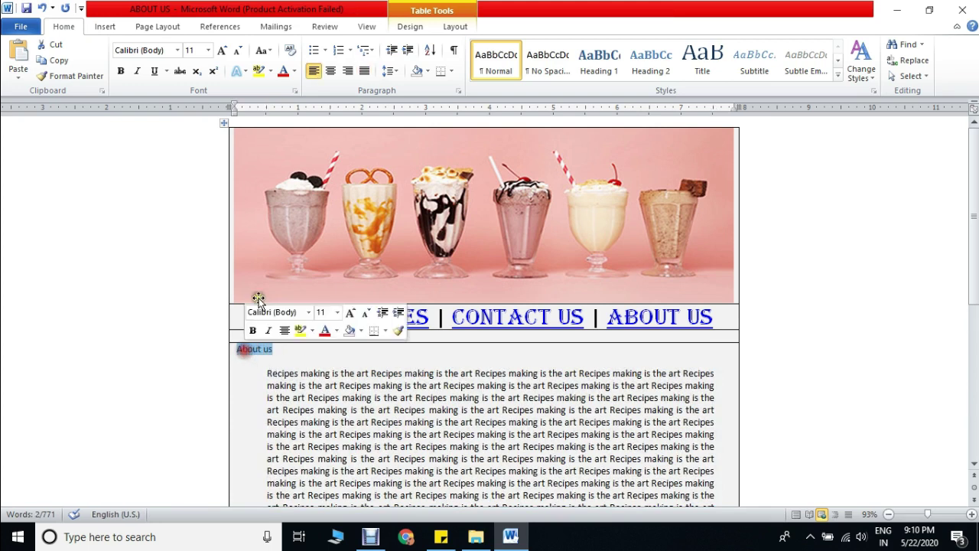
click(222, 50)
click(221, 50)
click(222, 51)
click(221, 51)
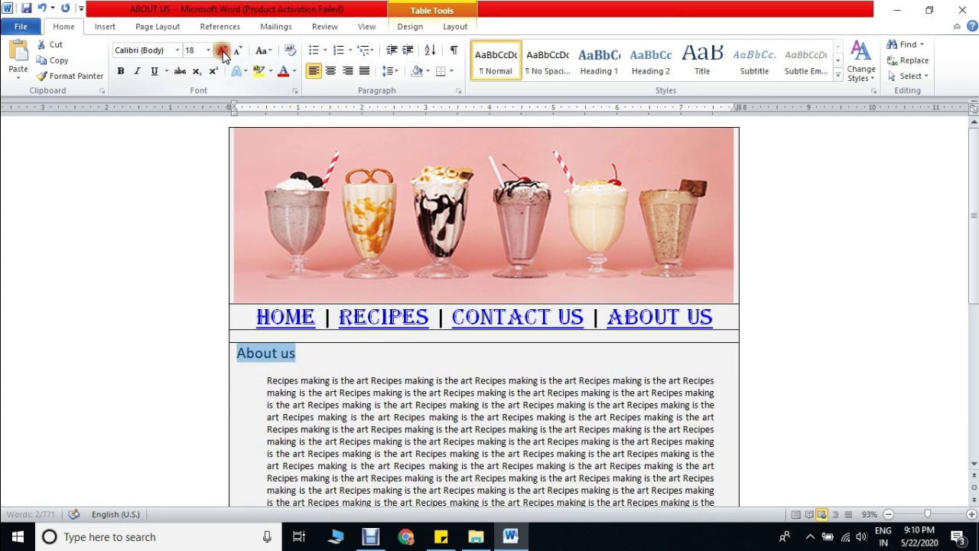
click(120, 71)
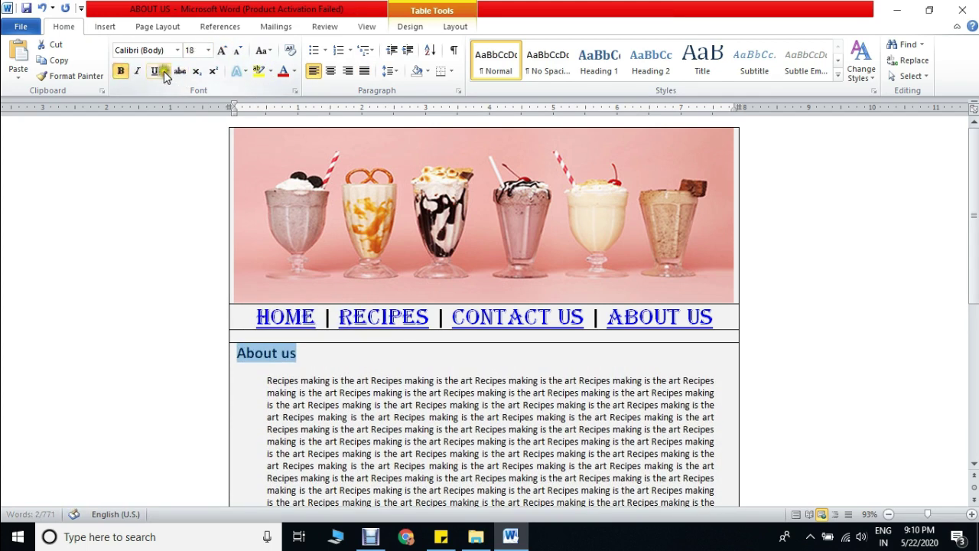
click(376, 391)
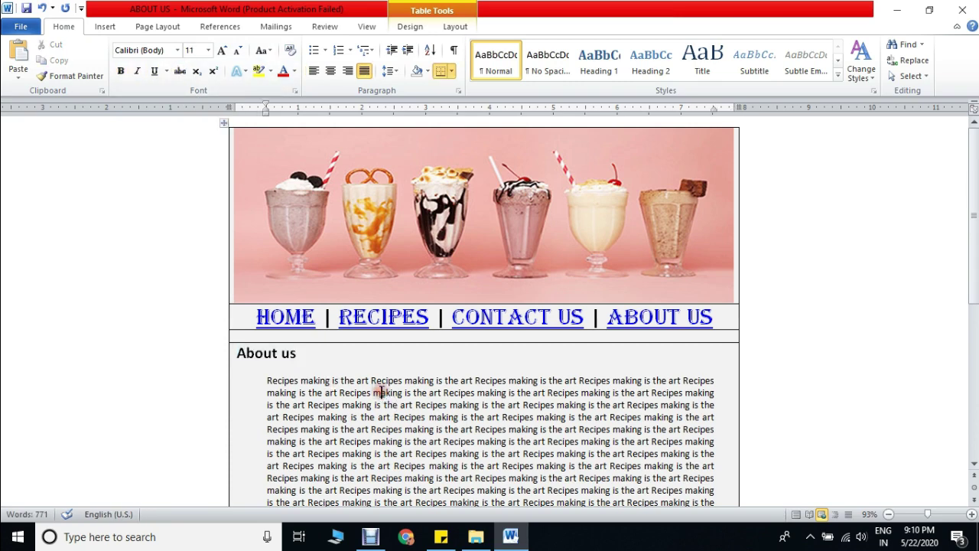
- Remove all borders from the table on the ABOUT US page, and save and close the page
scroll(587, 355, down, 10)
scroll(586, 355, up, 6)
scroll(586, 355, up, 2)
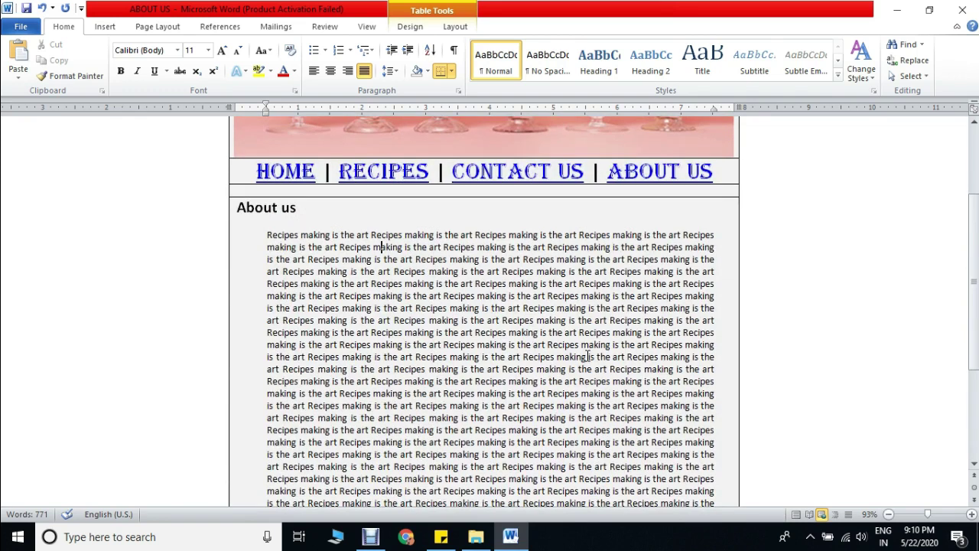
scroll(586, 355, up, 3)
click(222, 123)
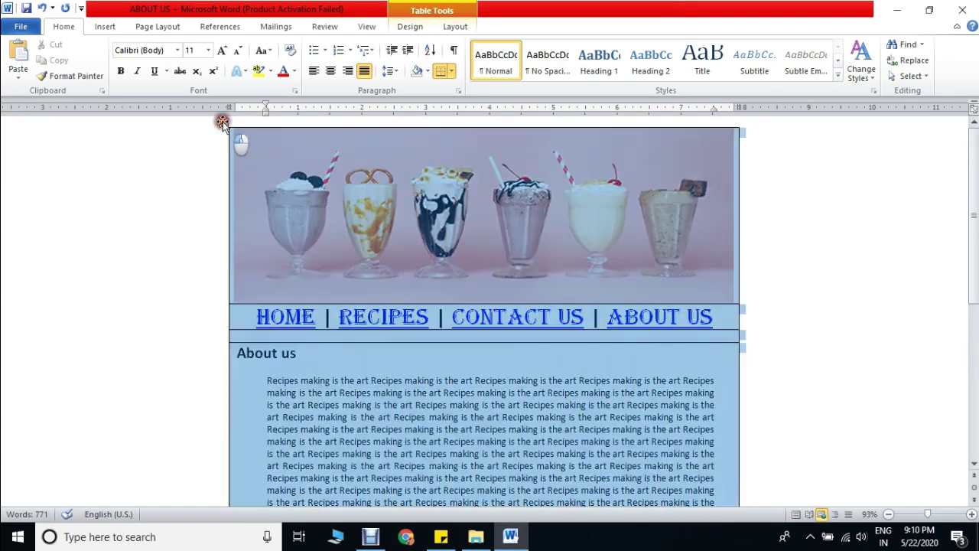
click(453, 71)
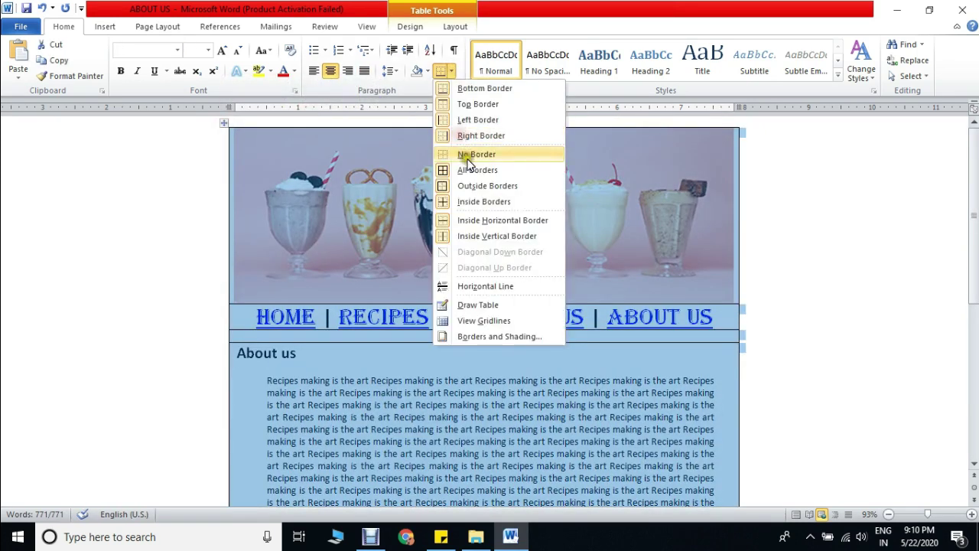
click(469, 156)
click(840, 242)
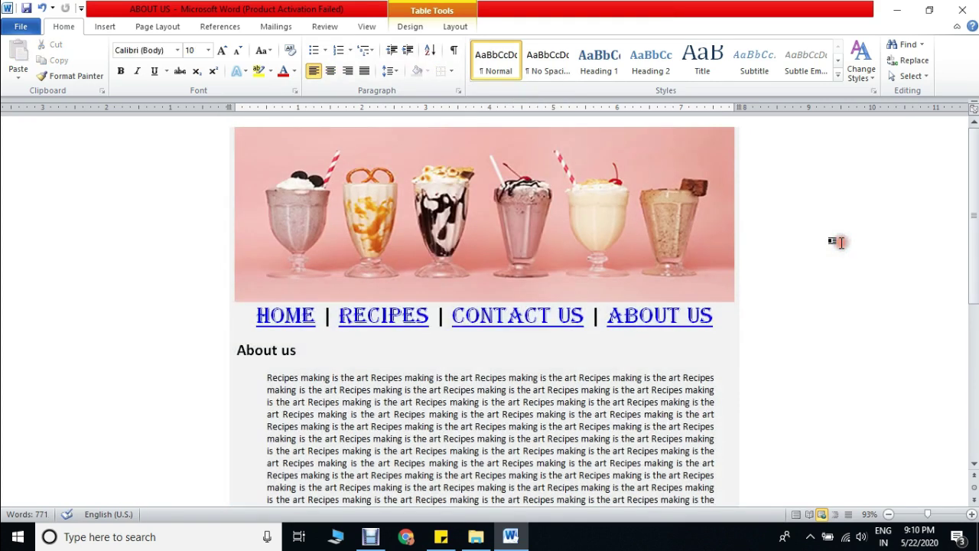
click(26, 9)
click(962, 9)
- Open the HOME page from the RECIPES folder in Chrome and check its layout down to the end of the page
click(164, 179)
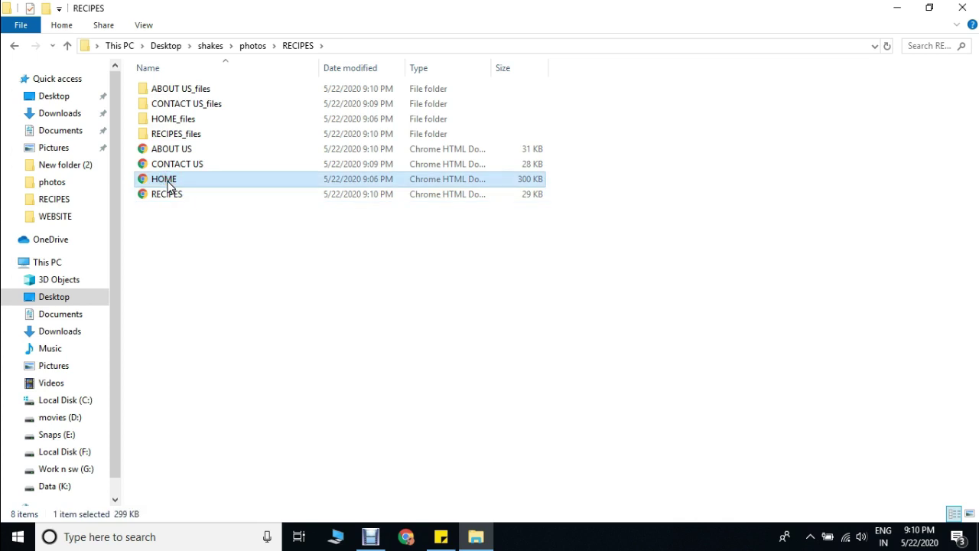
click(168, 182)
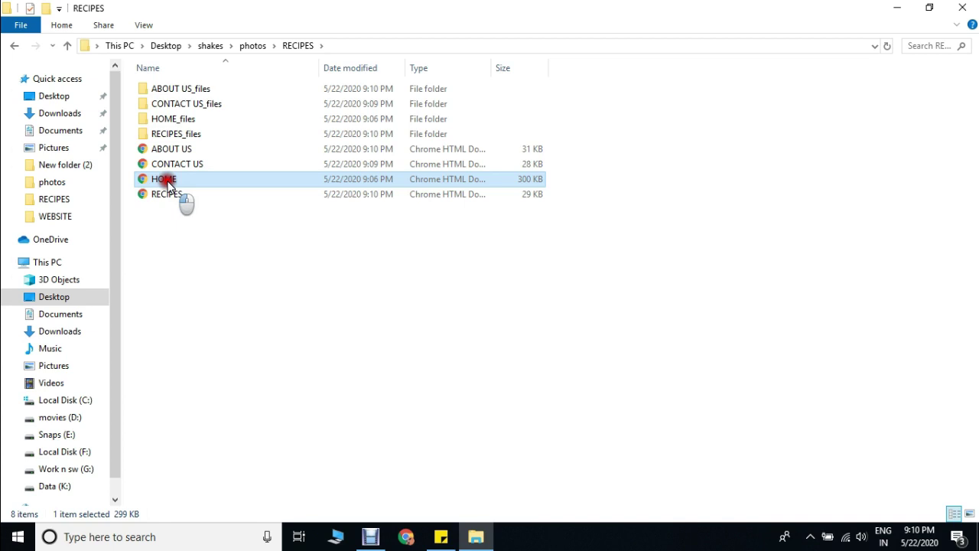
double_click(167, 180)
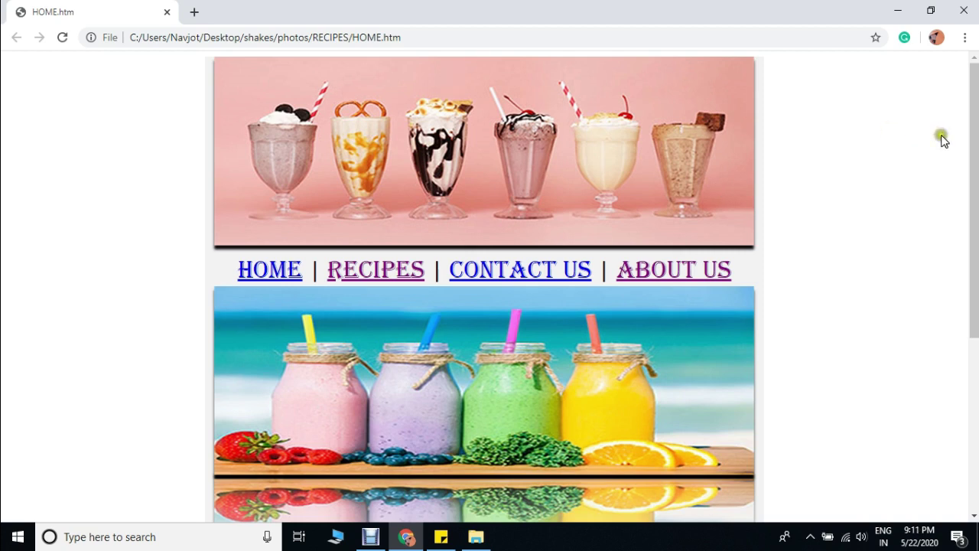
drag(973, 137, 974, 310)
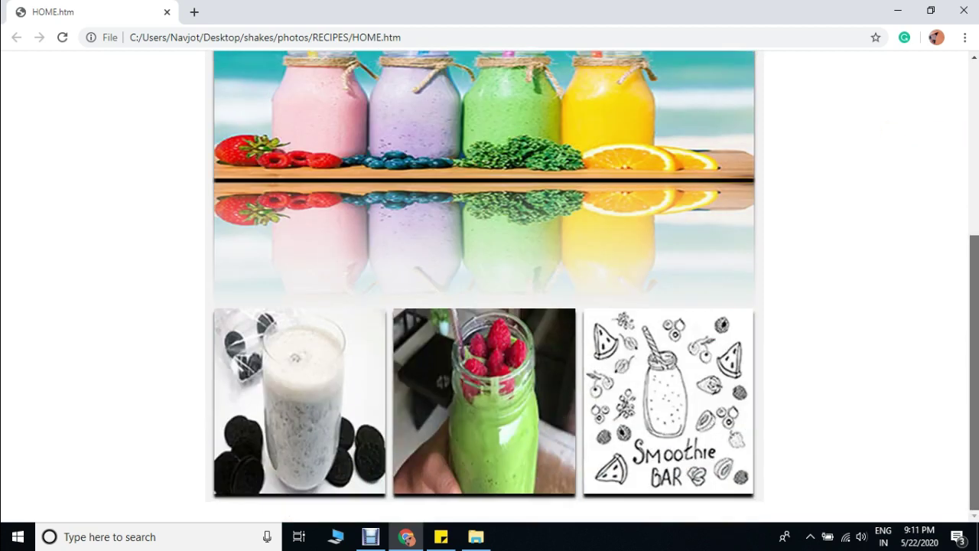
- Follow the RECIPES link in the HOME page's navigation row and check the recipe page's layout from start to end
scroll(387, 299, up, 7)
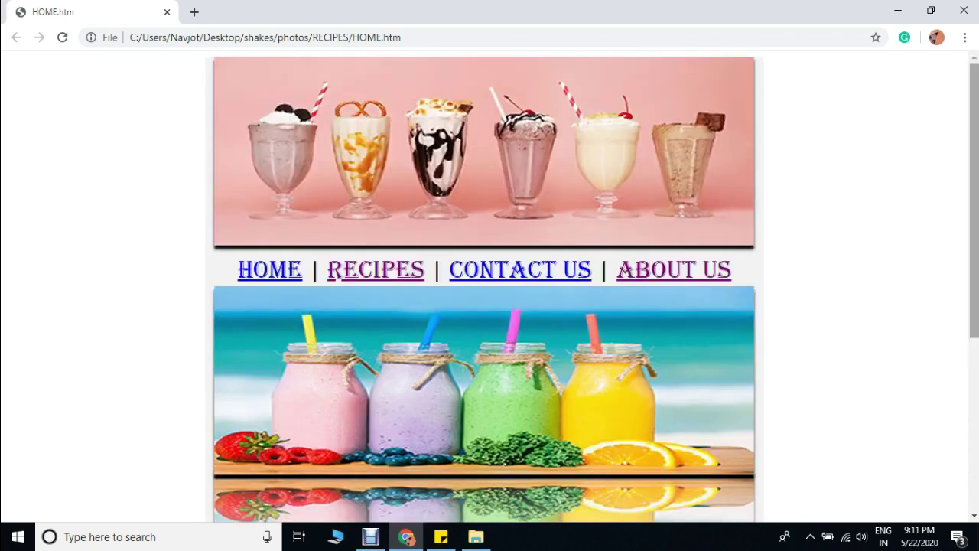
click(390, 273)
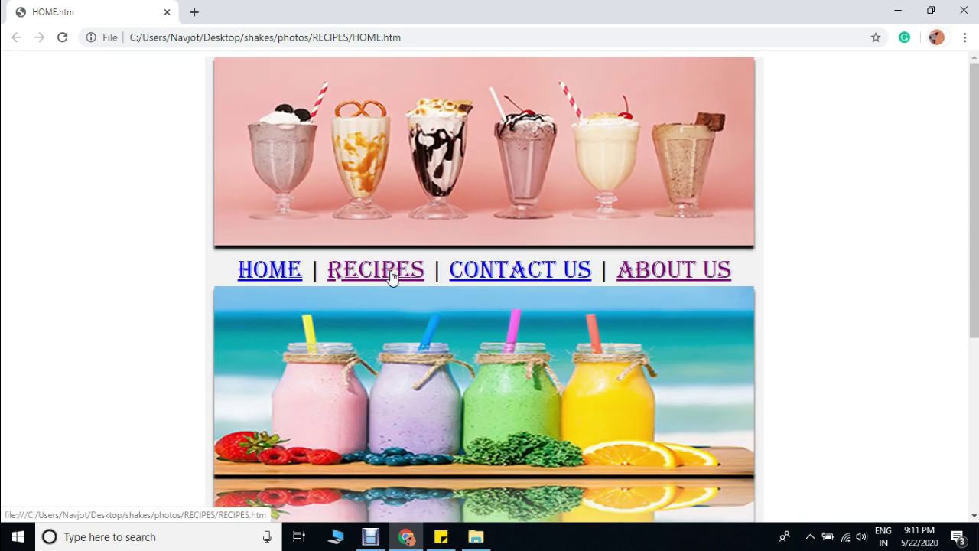
click(390, 275)
scroll(484, 287, down, 20)
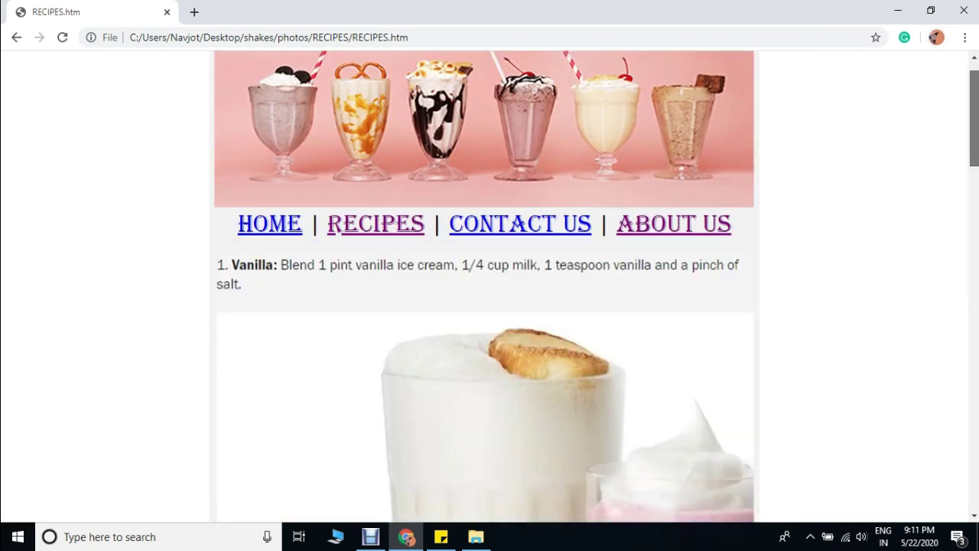
scroll(484, 287, up, 20)
scroll(504, 281, up, 3)
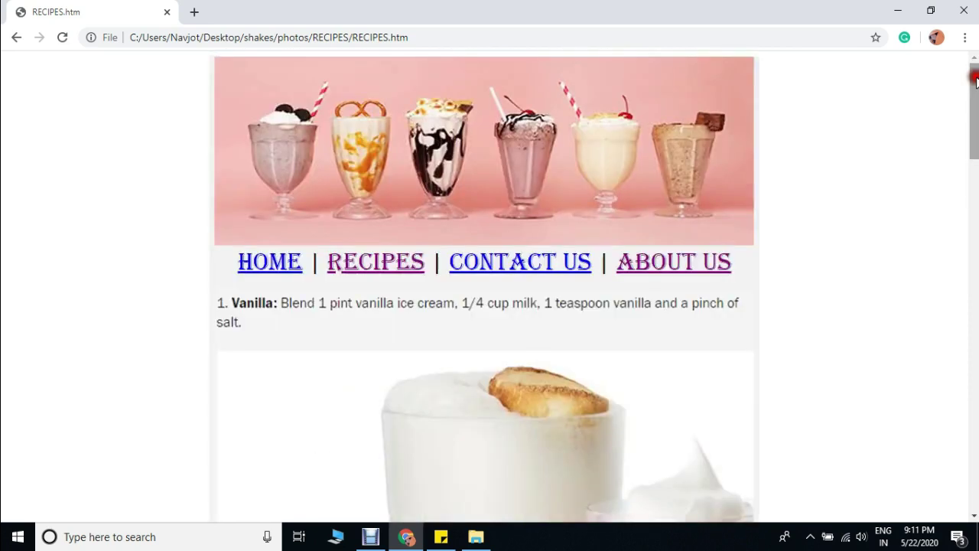
- Follow the CONTACT US link and the ABOUT US link in the page navigation, checking the layout of both linked pages
click(504, 279)
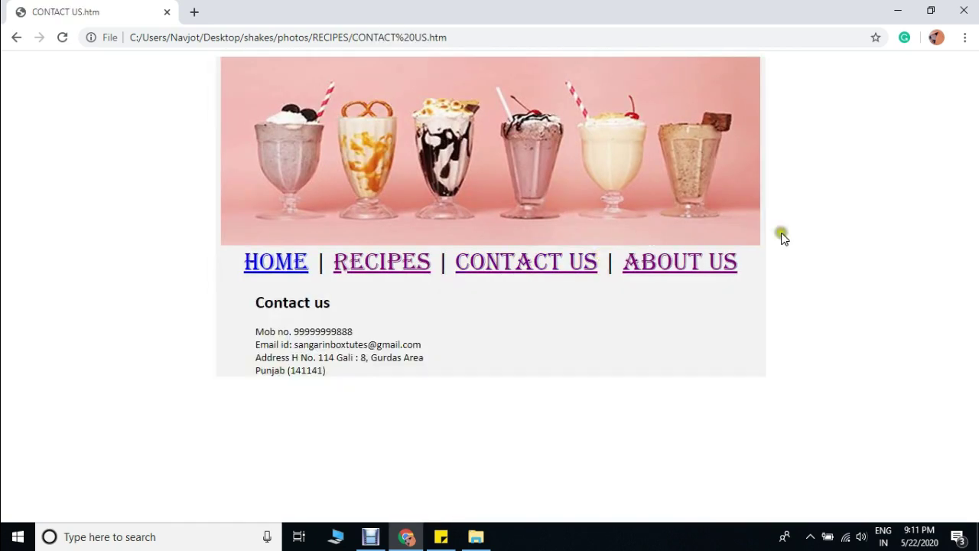
click(691, 273)
mouse_move(973, 181)
mouse_down()
mouse_move(972, 352)
mouse_move(973, 181)
mouse_up()
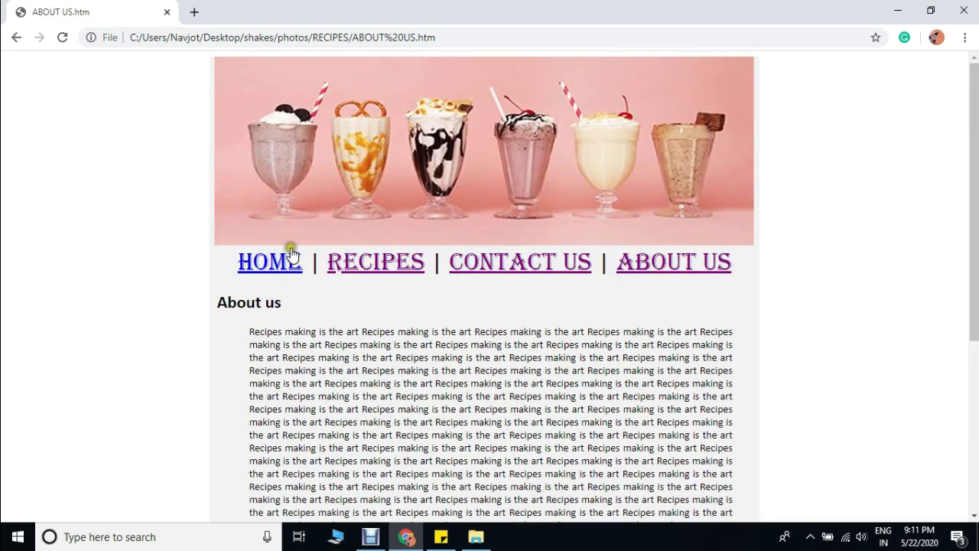
mouse_move(973, 181)
mouse_down()
mouse_move(973, 352)
mouse_move(973, 180)
mouse_up()
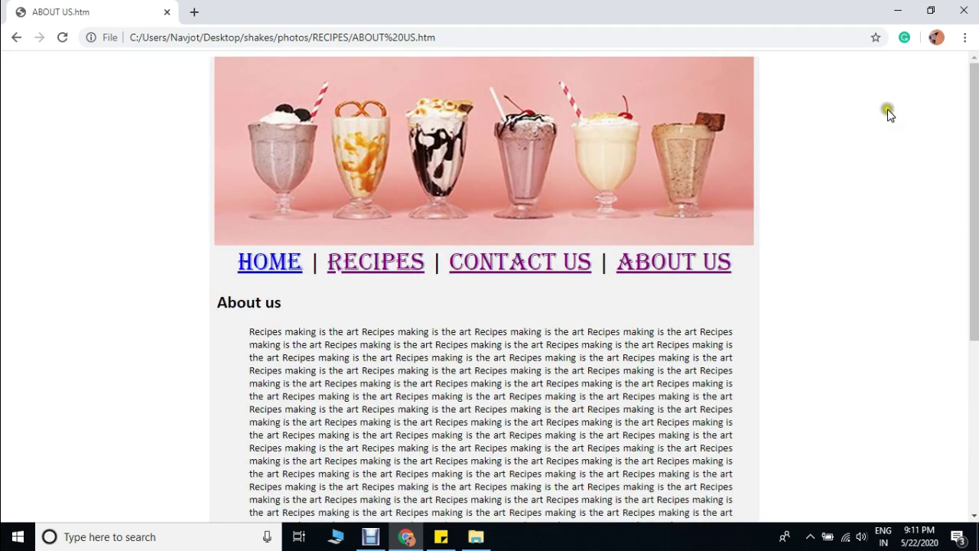